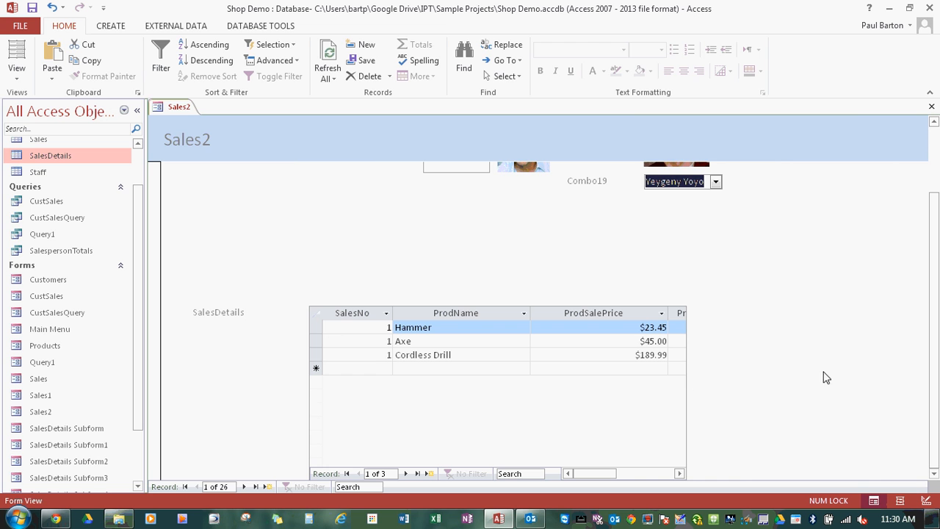
In Layout View, widen the SalesDetails subform until its Quantity column fits and shift it left over its label, then return to Form View
left_click(16, 50)
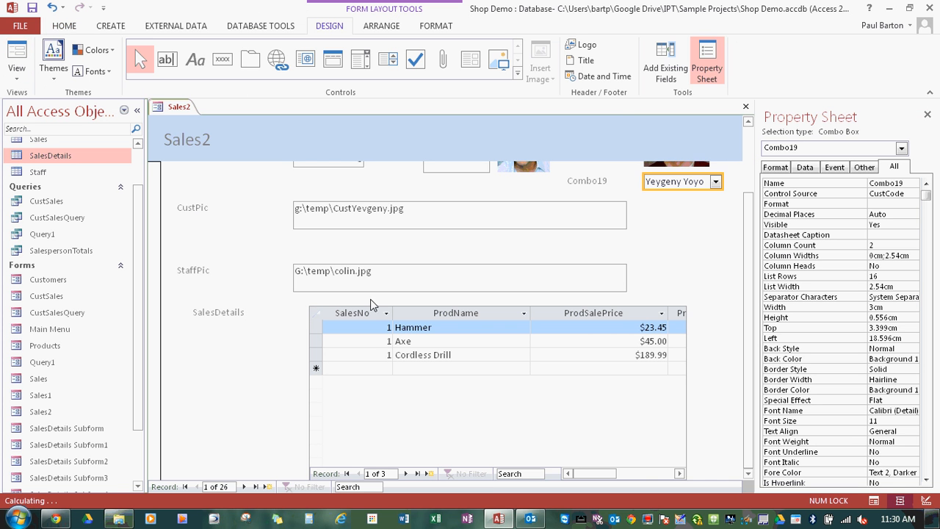
left_click(926, 116)
left_click(659, 409)
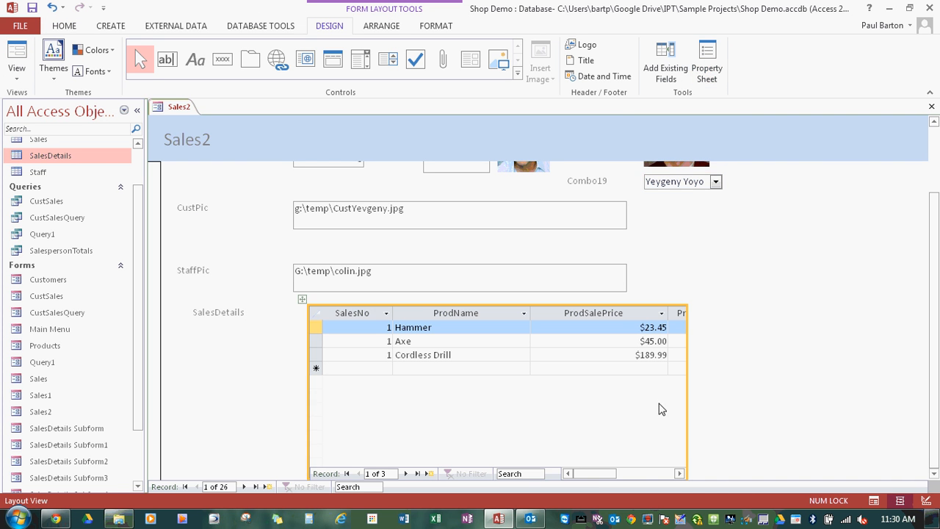
left_click_drag(687, 405, 887, 393)
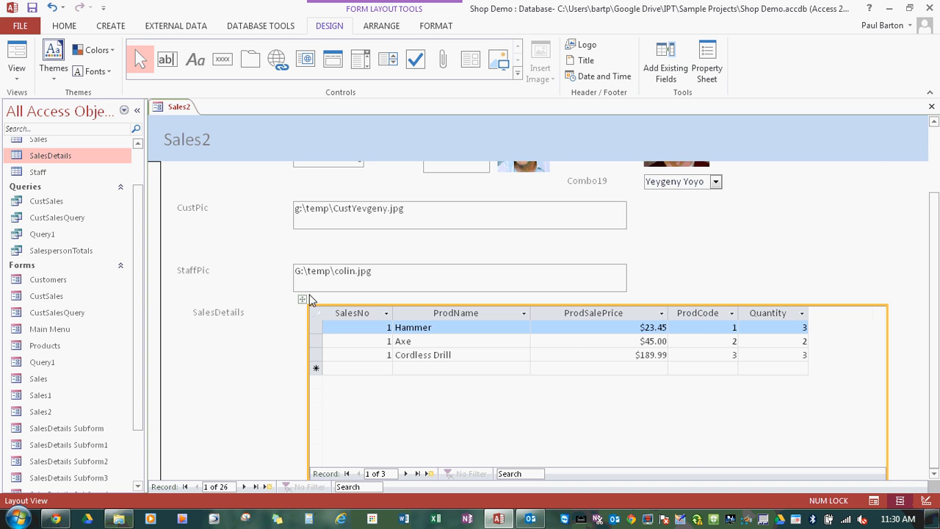
left_click_drag(302, 301, 214, 301)
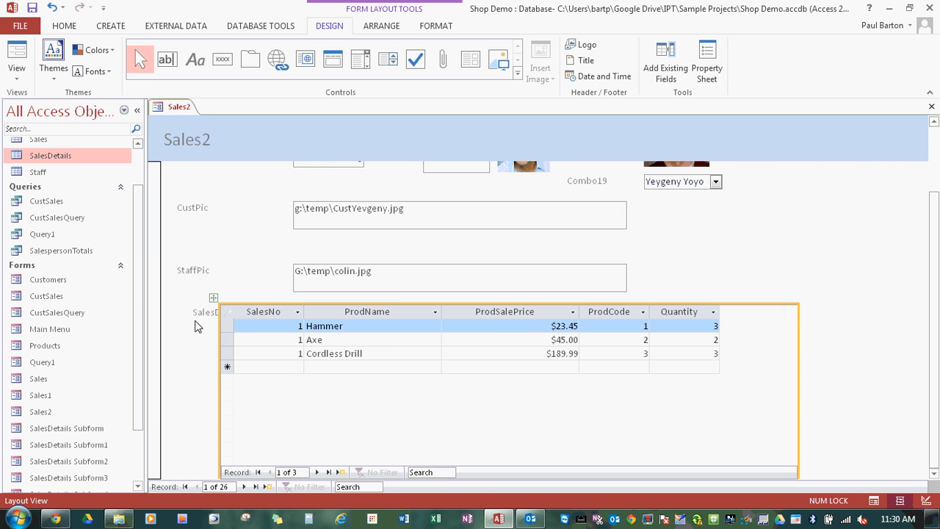
left_click(16, 53)
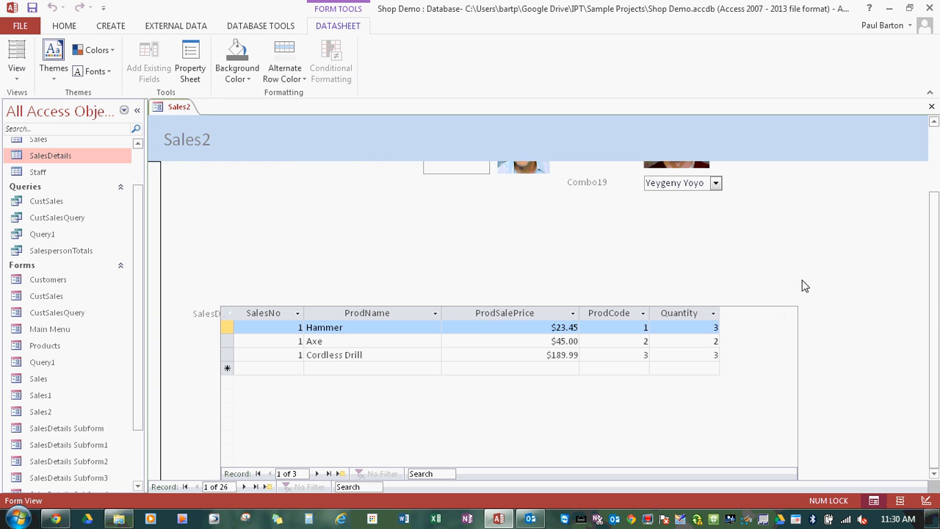
left_click_drag(938, 314, 938, 242)
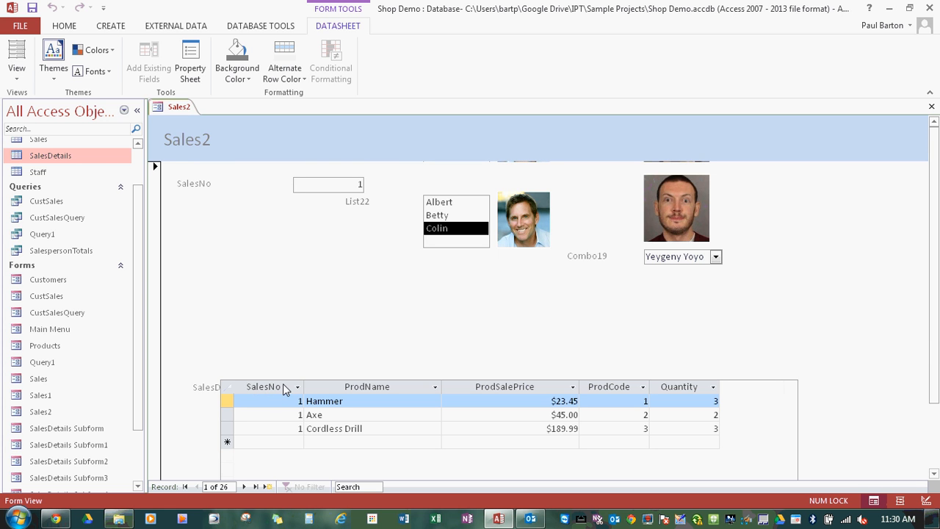
In Design View, move the SalesDetails subform up over the CustPic and StaffPic fields, just below the customer combo box, and return to Form View
left_click(21, 53)
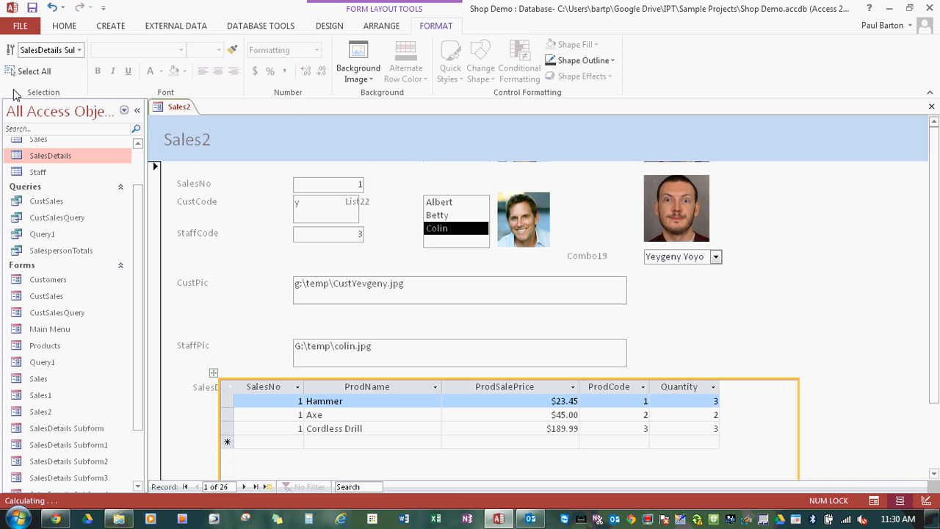
left_click(321, 28)
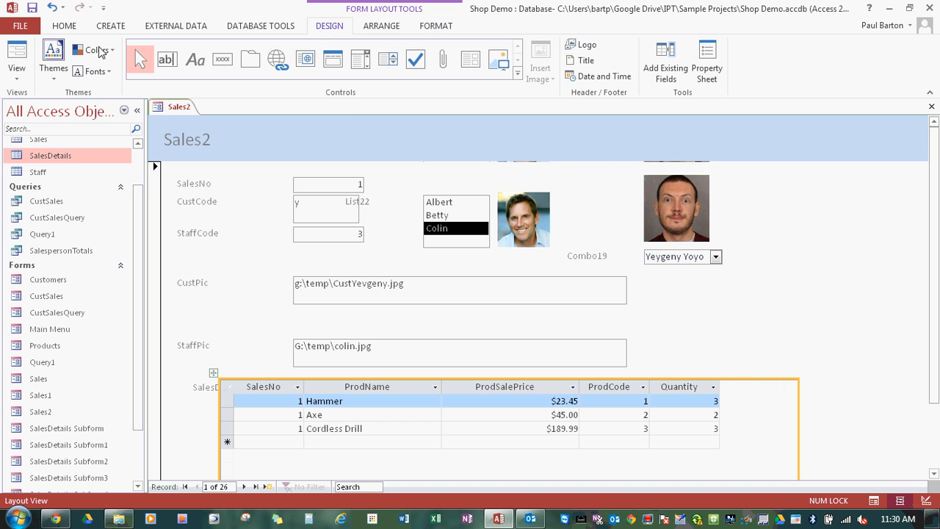
left_click(17, 73)
left_click(45, 159)
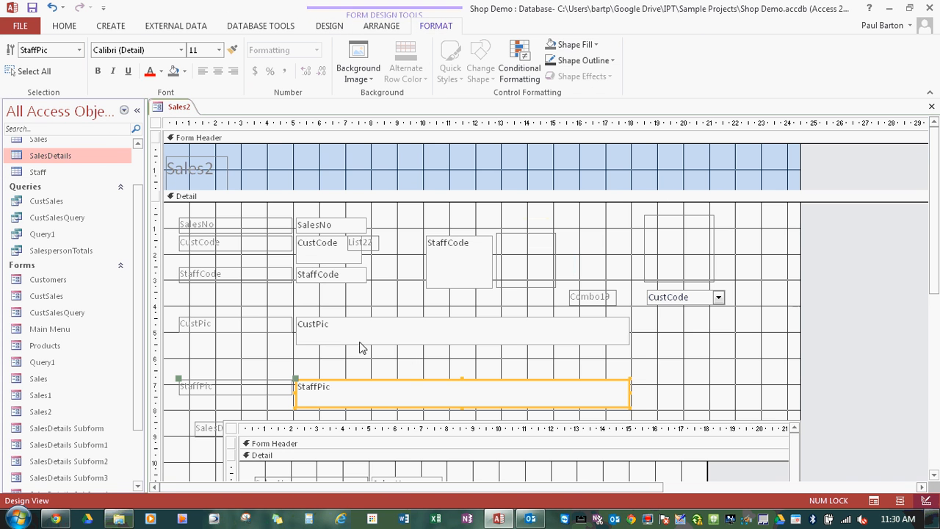
left_click(375, 444)
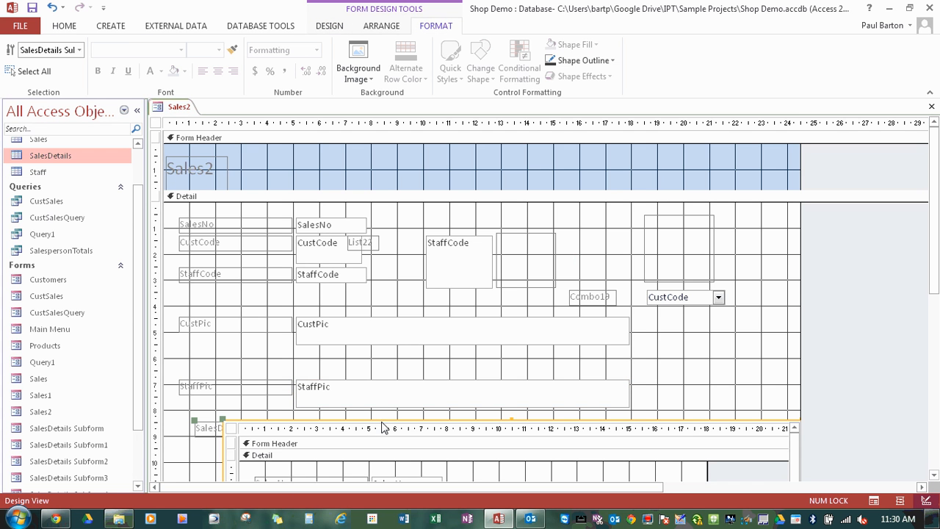
left_click_drag(376, 426, 347, 327)
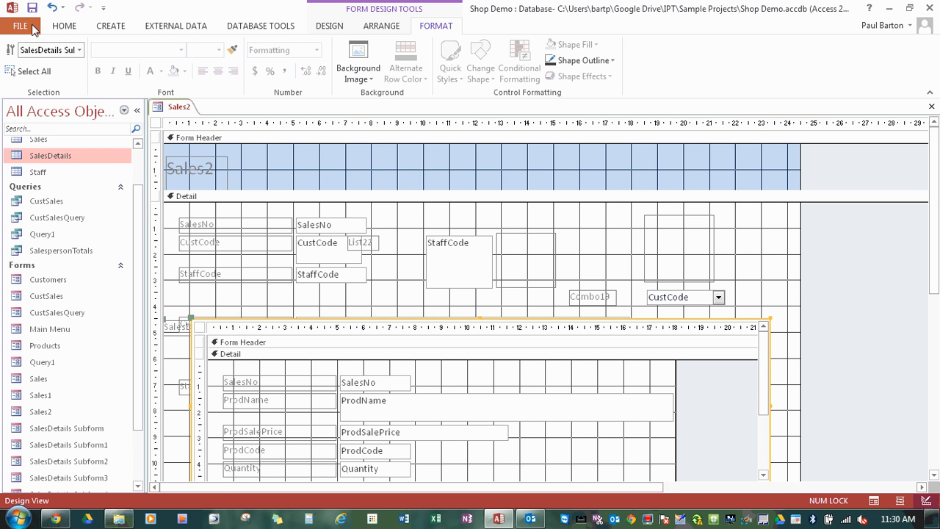
left_click(329, 26)
left_click(16, 59)
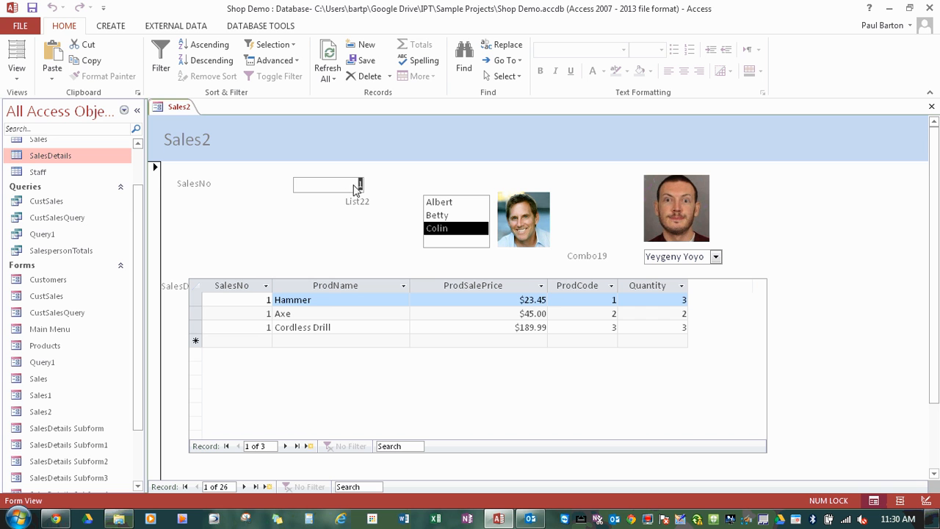
Hide the SalesNo column in the SalesDetails subform datasheet
left_click(242, 288)
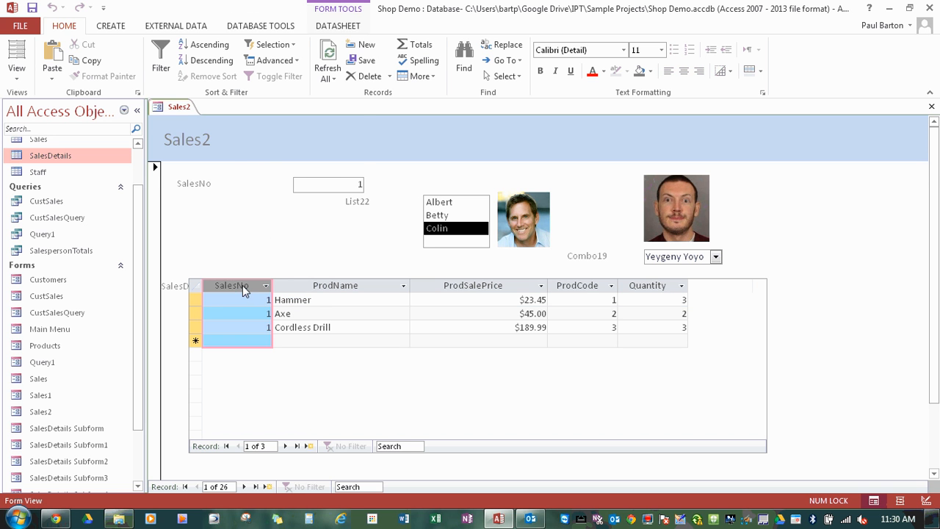
right_click(230, 289)
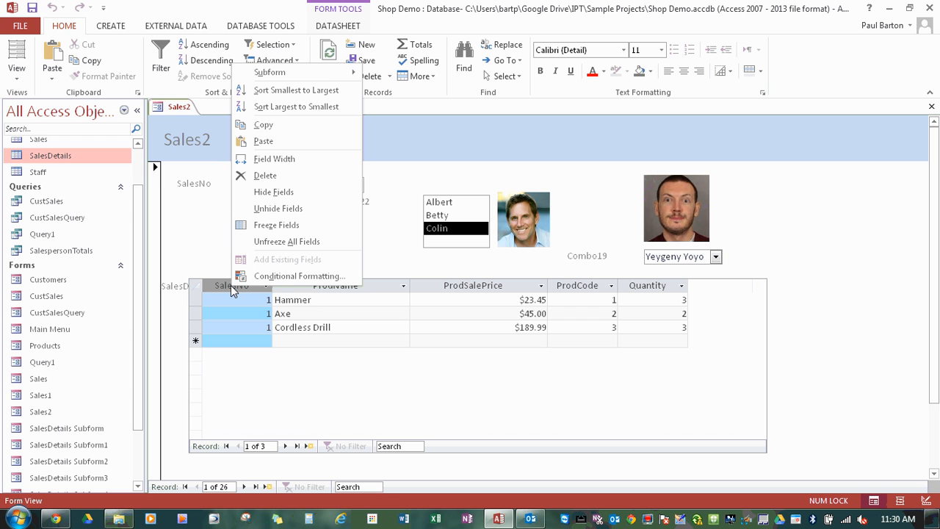
left_click(277, 194)
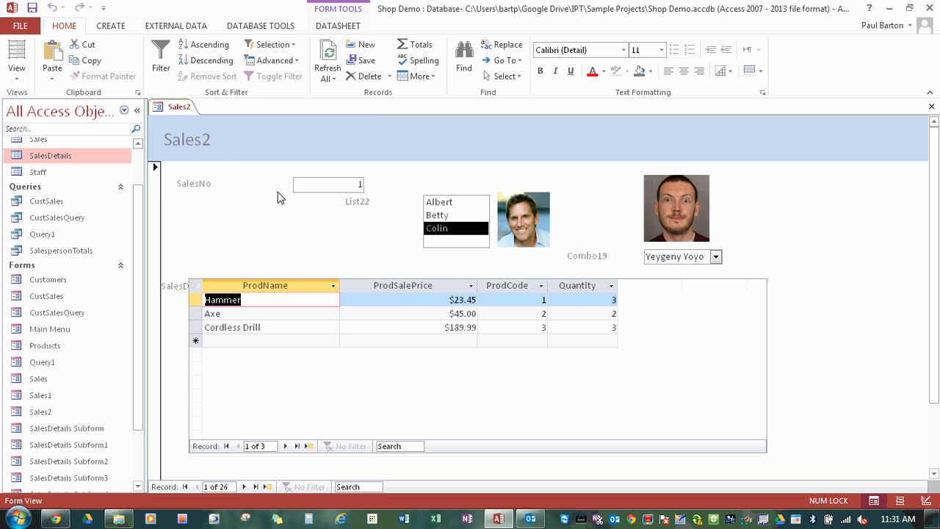
left_click(309, 303)
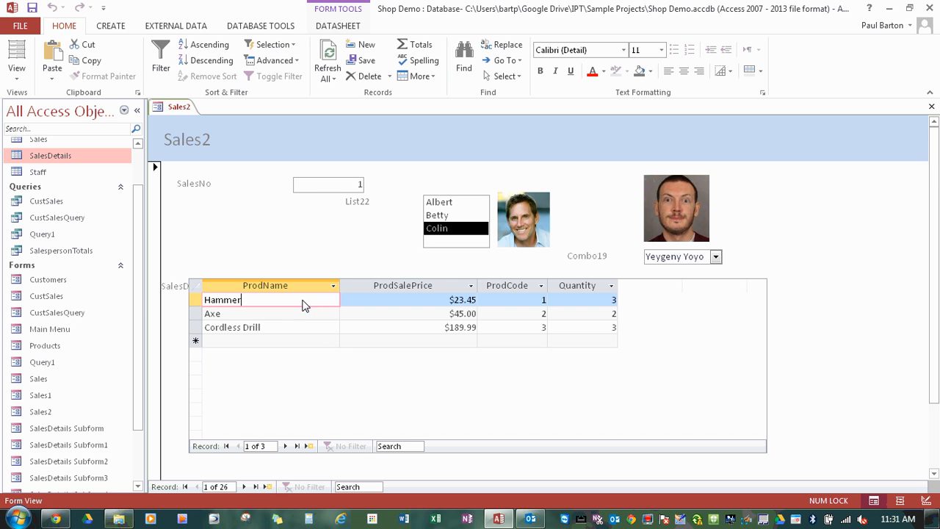
left_click(272, 314)
left_click(273, 300)
left_click(274, 315)
left_click(277, 327)
left_click(279, 312)
left_click(280, 302)
Hide the ProdCode column in the SalesDetails subform datasheet
right_click(516, 287)
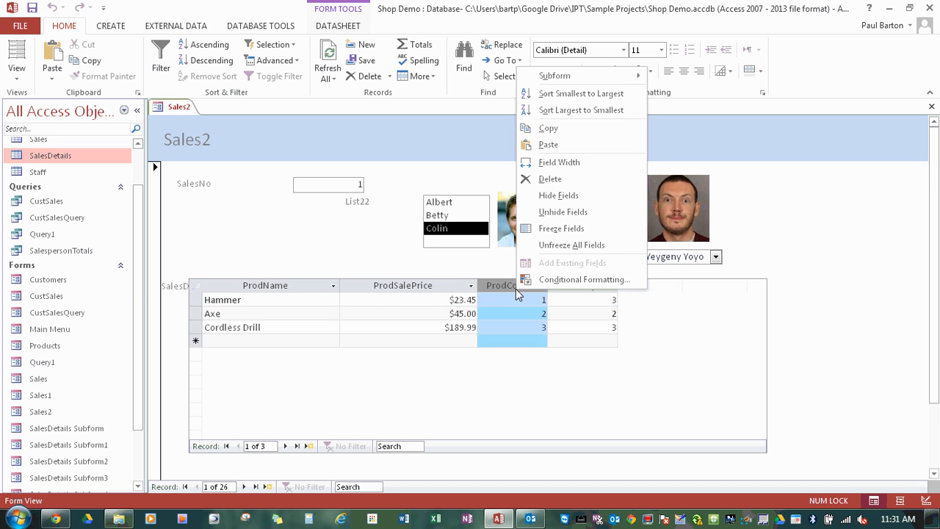
left_click(558, 196)
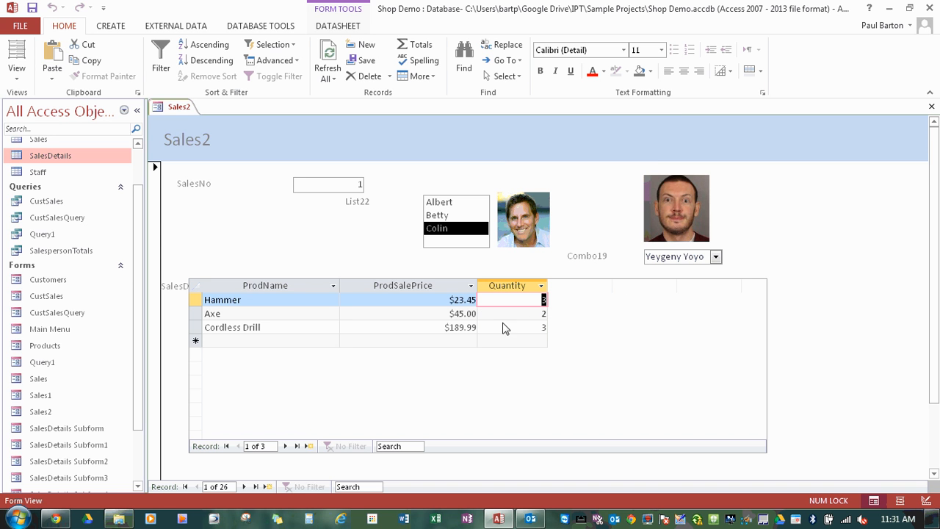
left_click(267, 305)
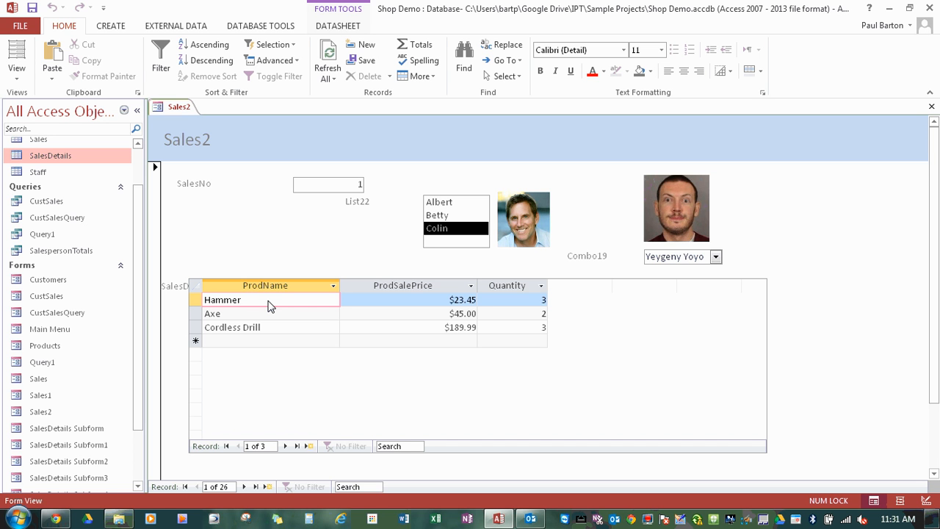
left_click(265, 315)
left_click(266, 304)
Close the Sales2 form, saving the changes to both Sales2 and SalesDetails Subform4
right_click(178, 107)
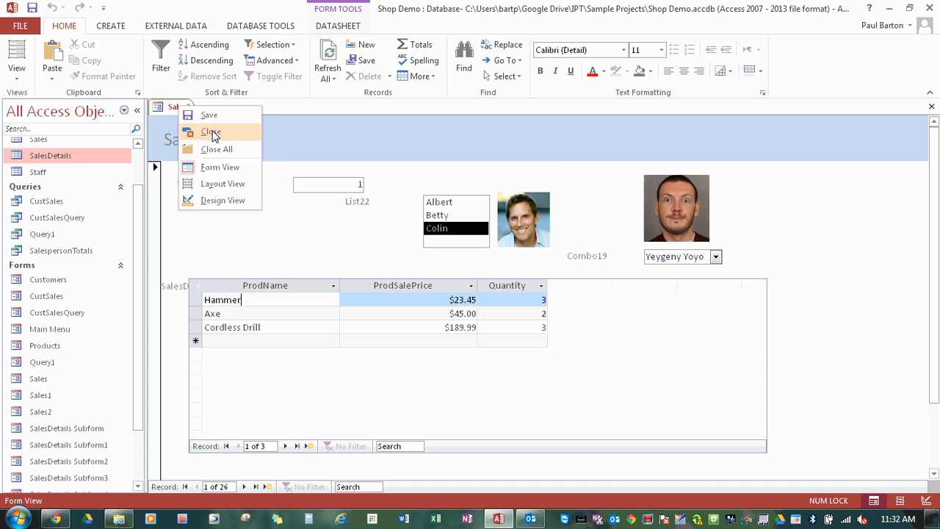
left_click(211, 133)
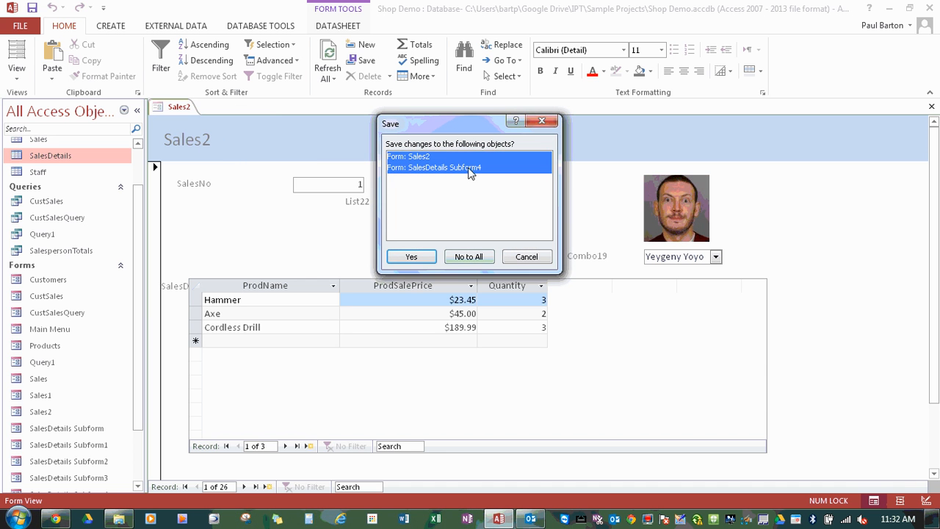
left_click(417, 256)
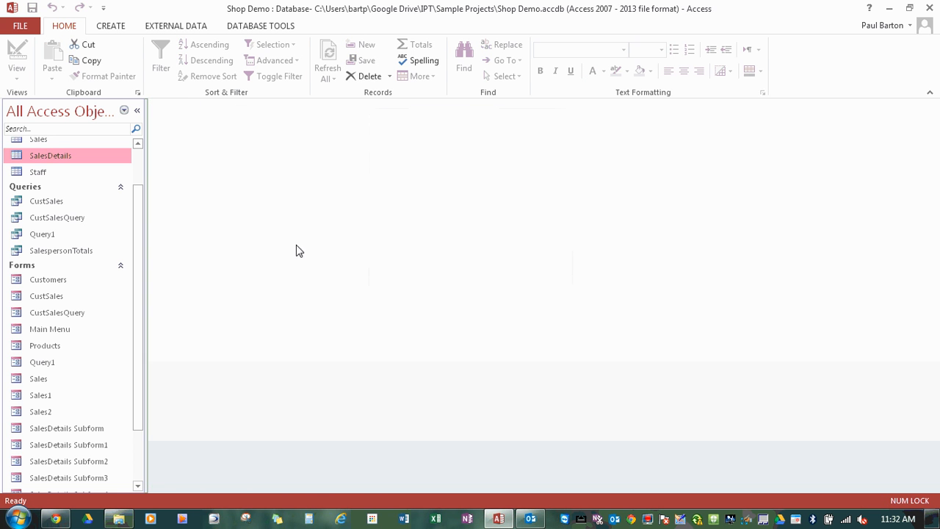
Open the SalesDetails Subform4 form in Design View
left_click_drag(139, 235, 138, 316)
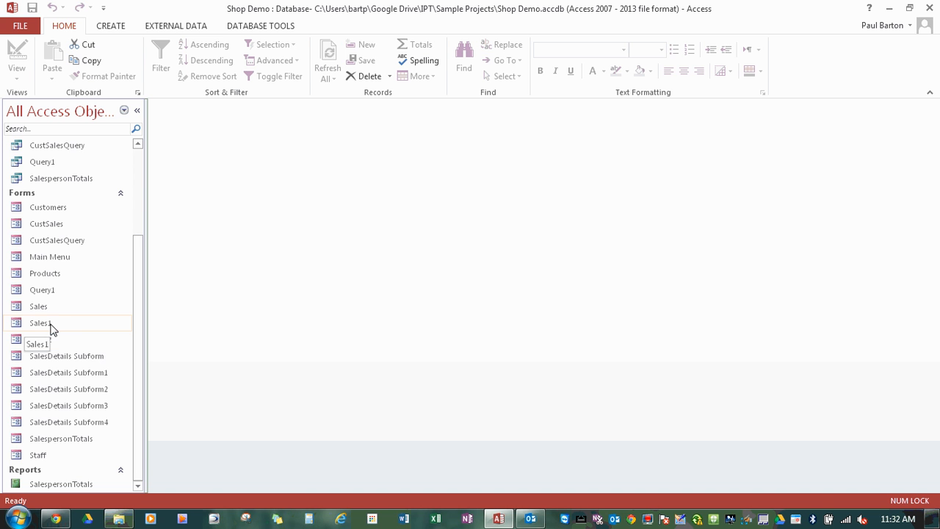
double_click(100, 423)
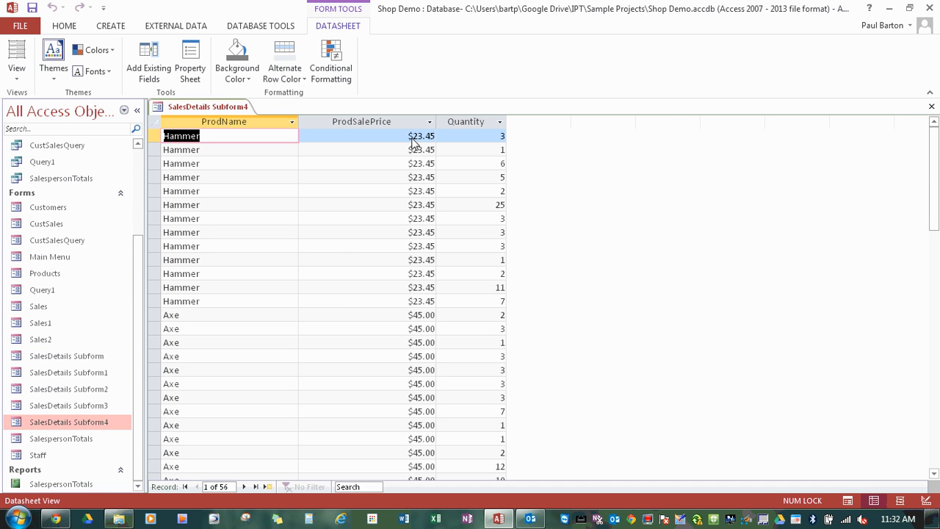
left_click(17, 74)
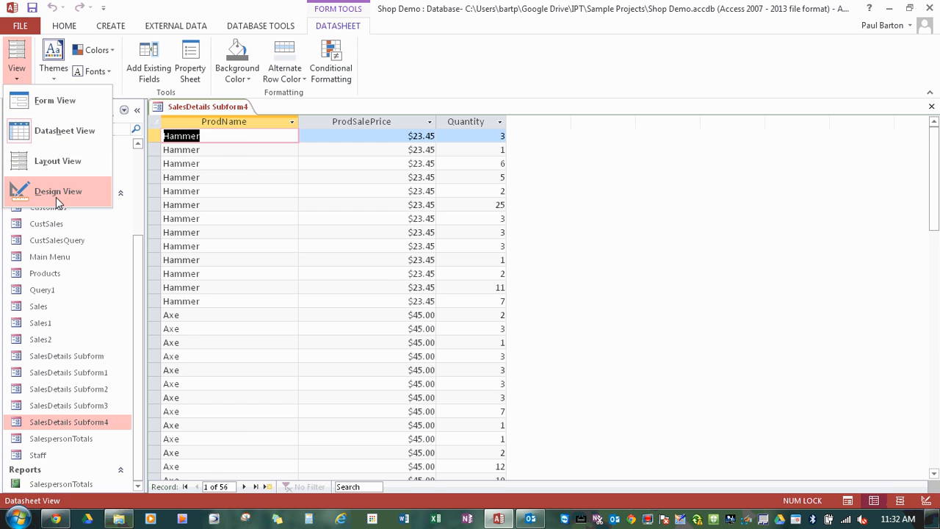
left_click(56, 197)
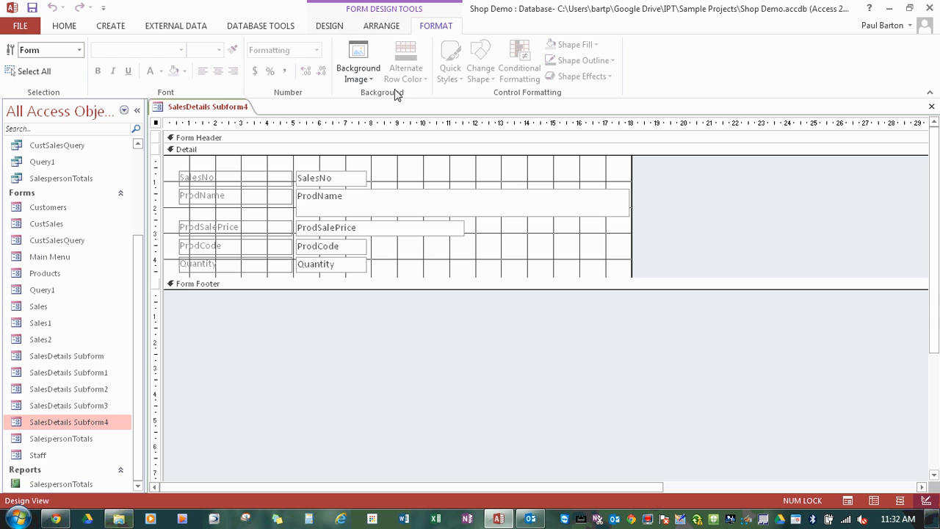
Draw a combo box about 4 cm wide beside the ProdCode field in the Detail section, taking its values from the Products table
left_click(103, 29)
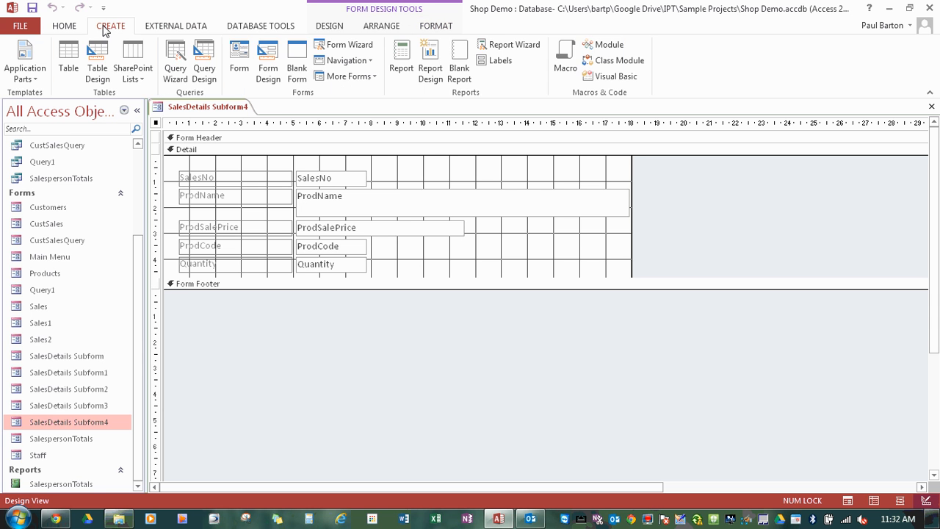
left_click(334, 27)
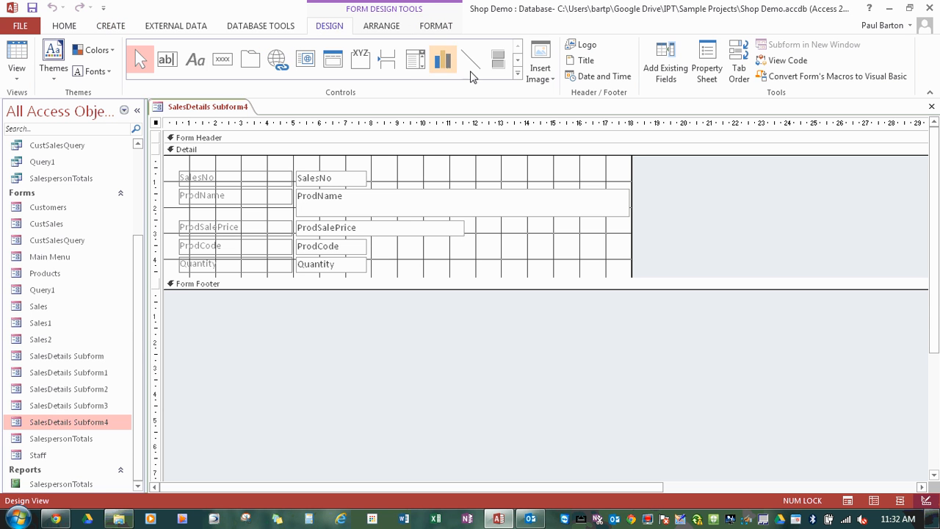
left_click(415, 61)
left_click_drag(497, 245, 602, 265)
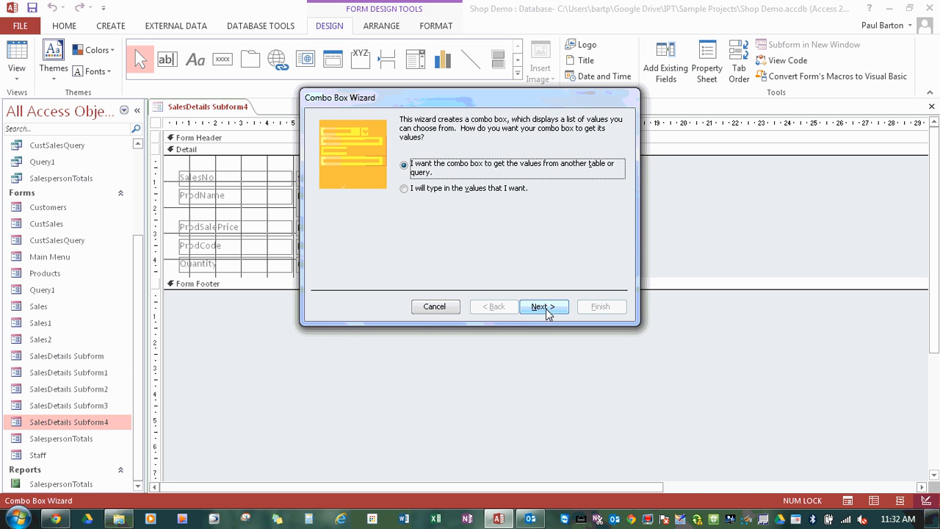
left_click_drag(478, 103, 323, 129)
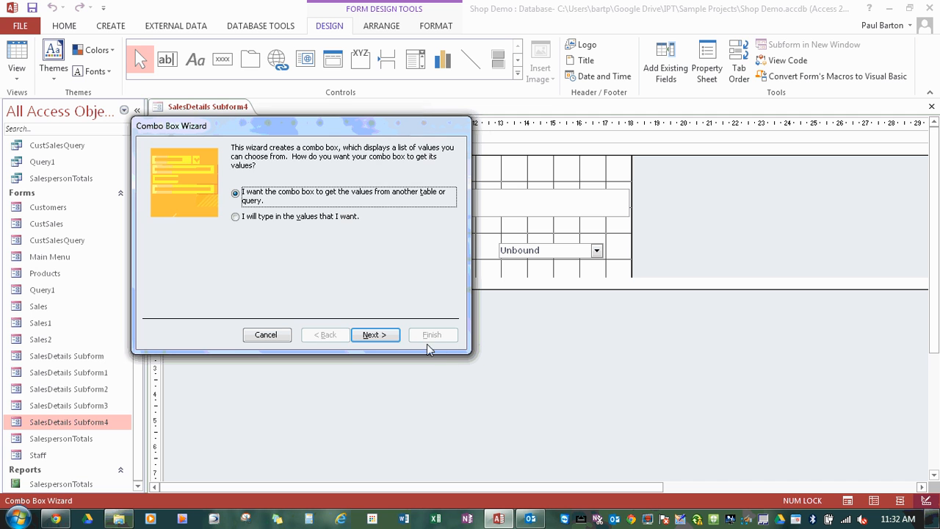
left_click(378, 336)
double_click(281, 185)
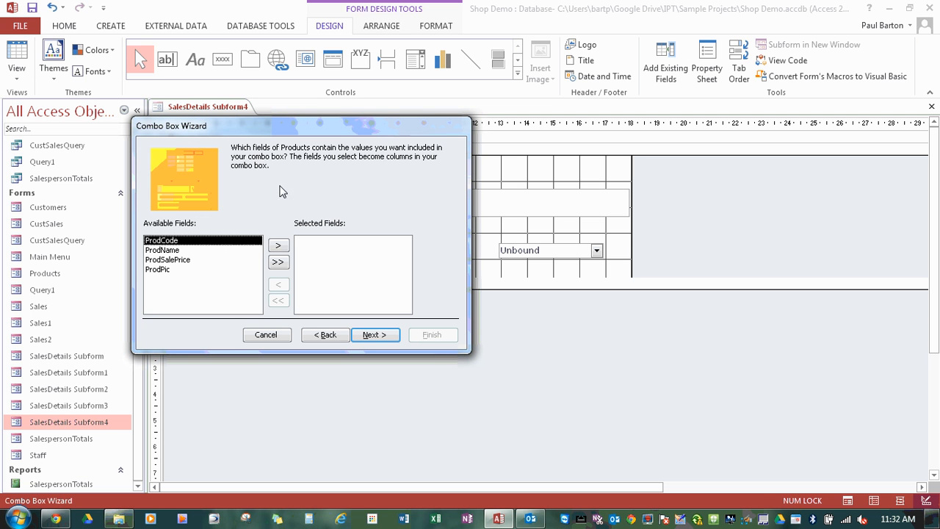
Include the ProdName field in the combo box and sort its items by ProdName in ascending order
double_click(171, 250)
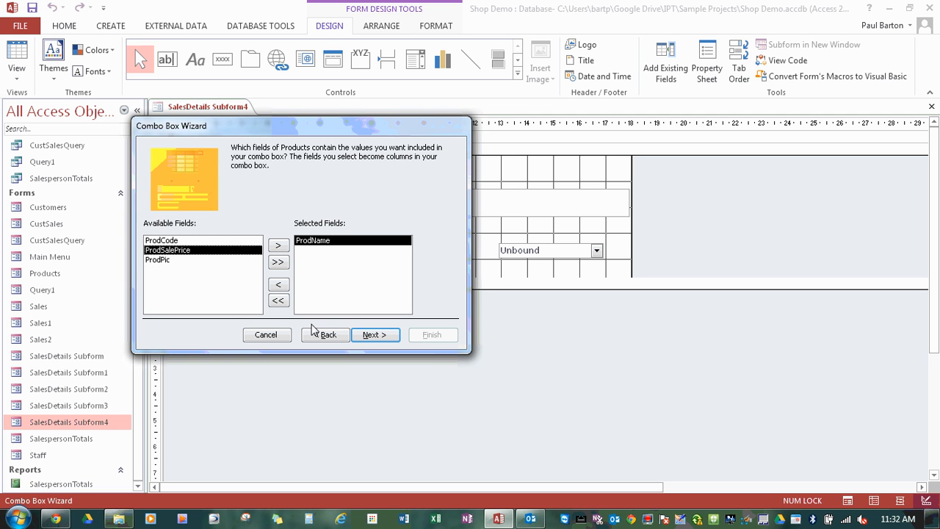
left_click(371, 336)
left_click(257, 193)
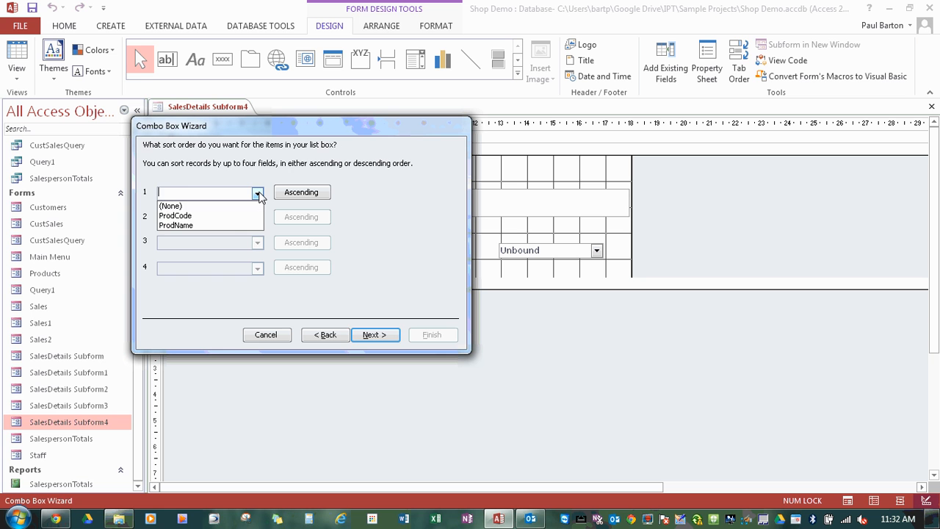
left_click(227, 226)
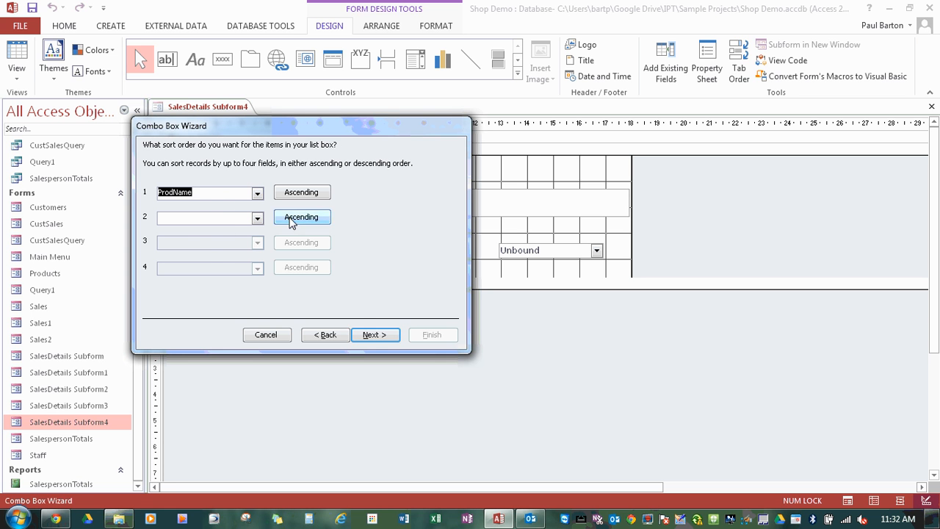
left_click(373, 334)
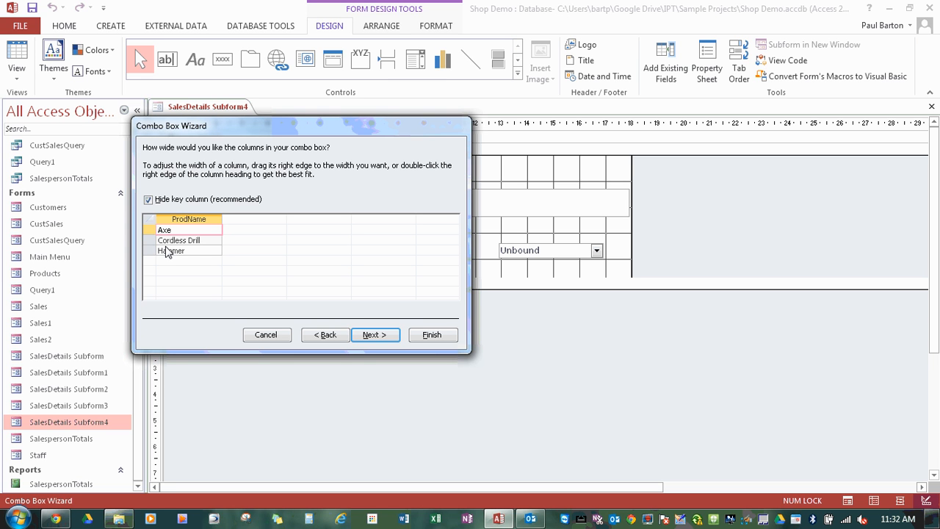
Keep the key column hidden, store the combo box's value in the ProdCode field, and finish the wizard with the default label
left_click(161, 201)
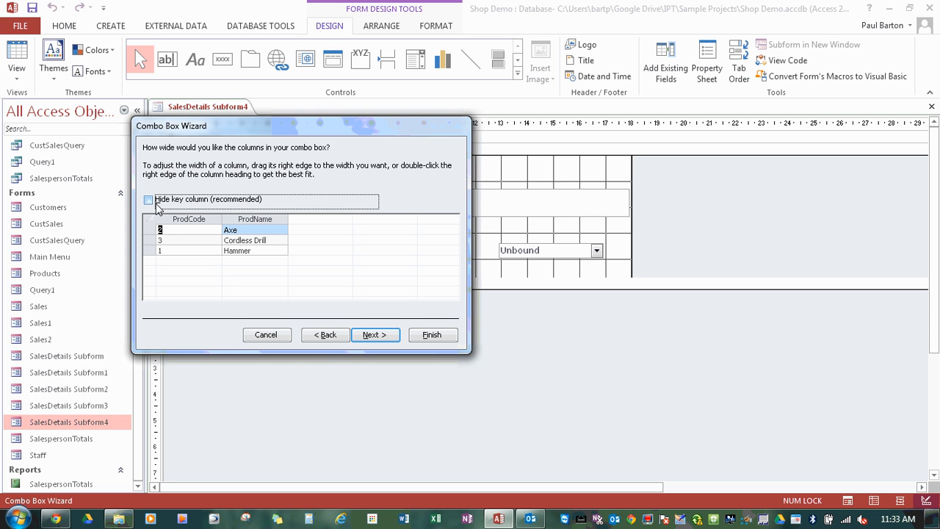
left_click(382, 336)
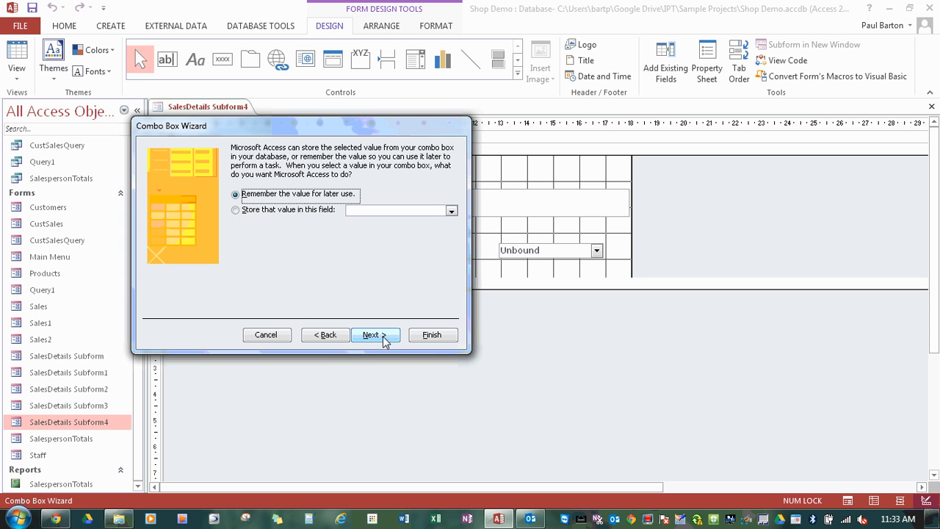
left_click(309, 213)
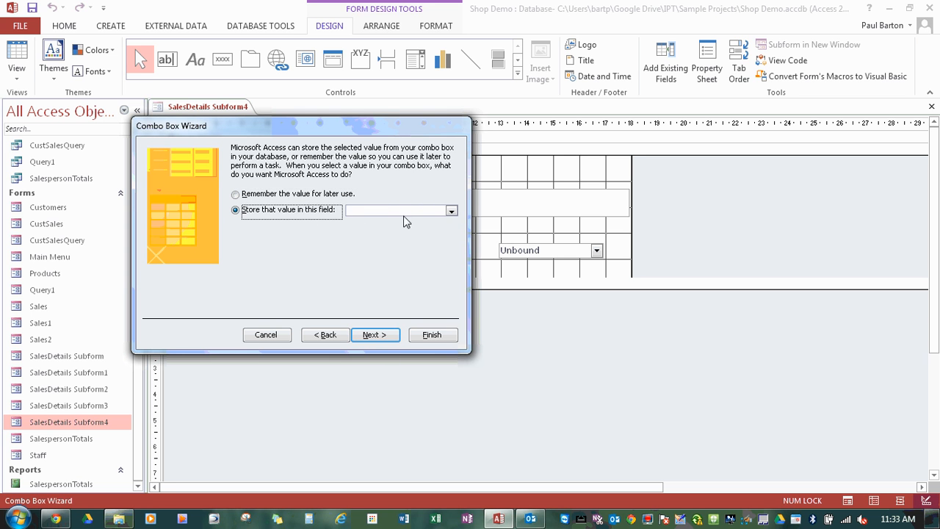
left_click(450, 212)
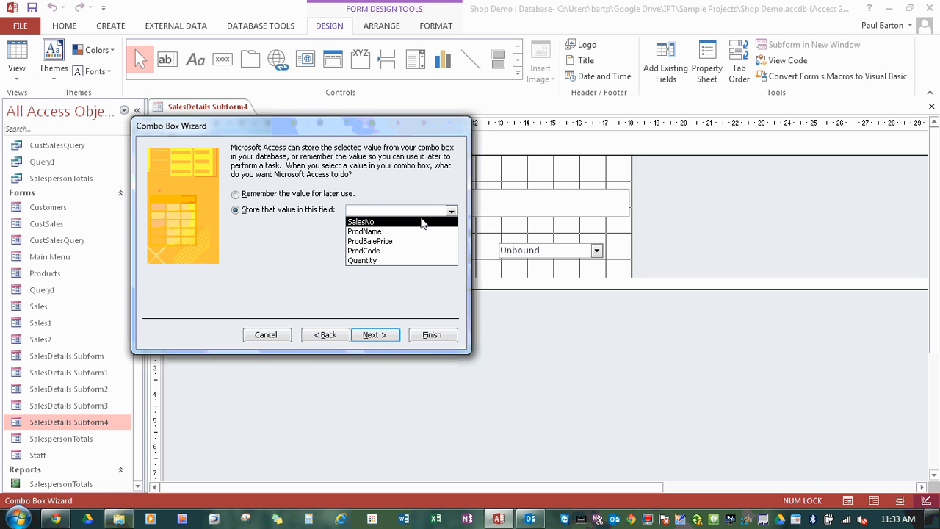
left_click(374, 251)
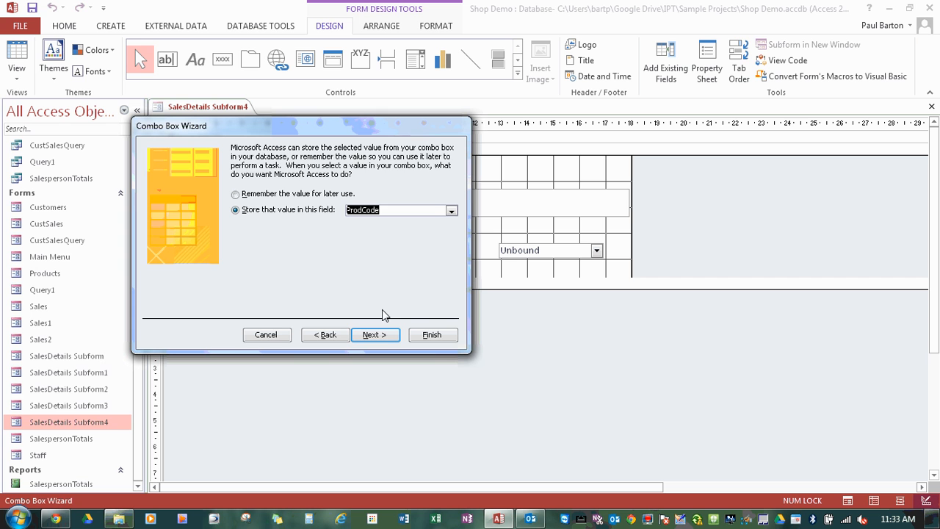
left_click(372, 334)
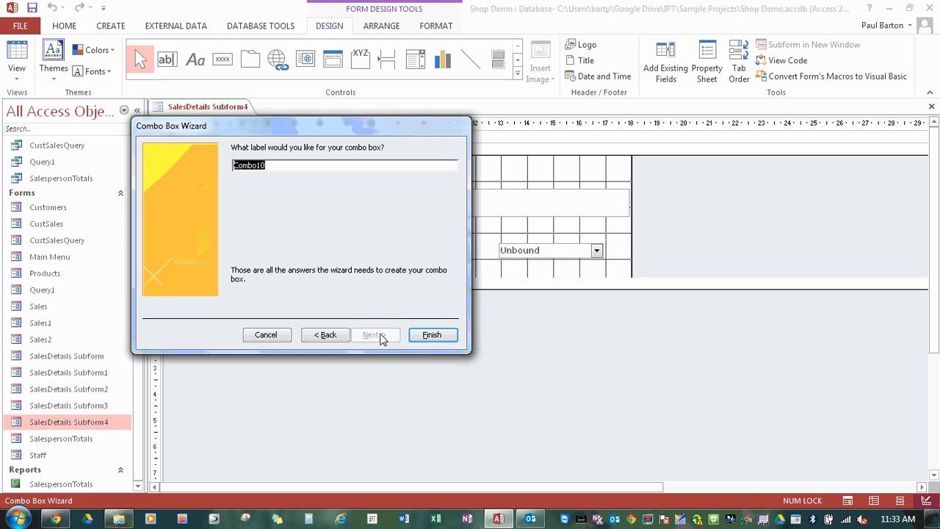
left_click(447, 339)
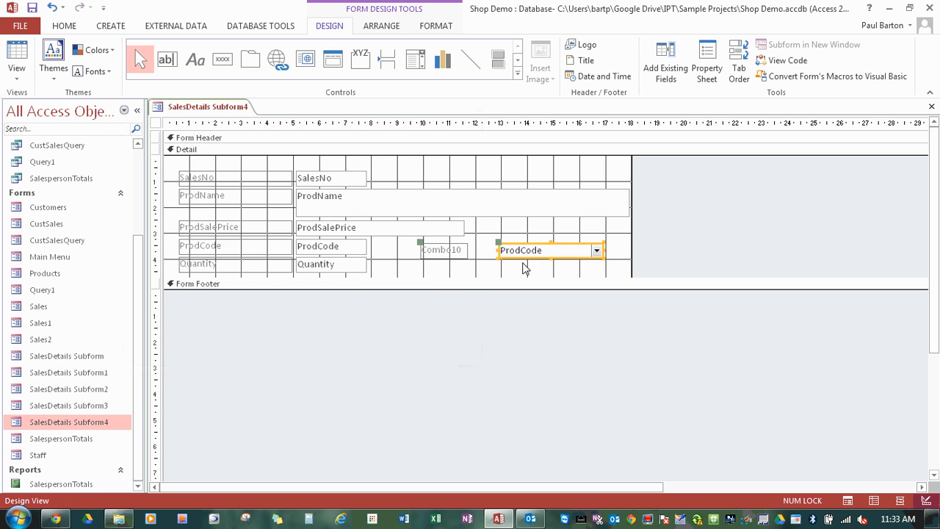
Close SalesDetails Subform4 with its changes saved and open the Sales2 form
right_click(199, 108)
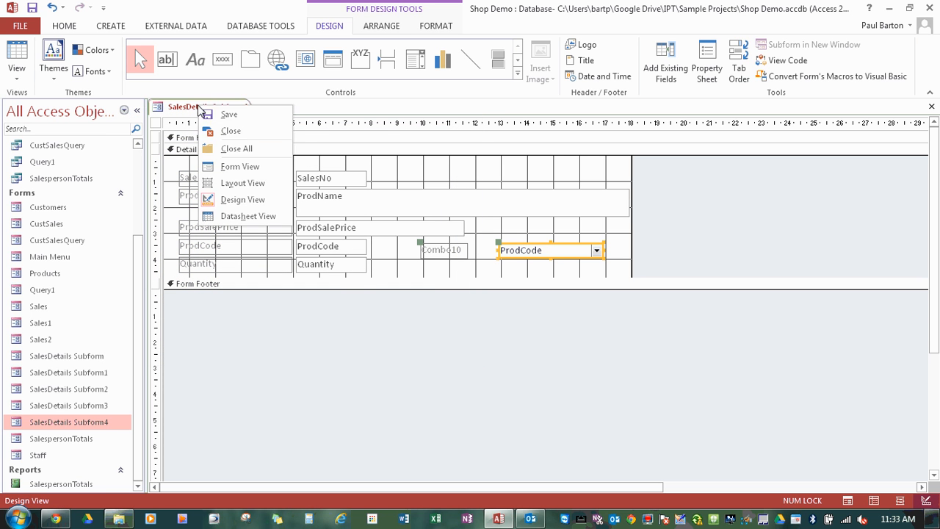
left_click(230, 132)
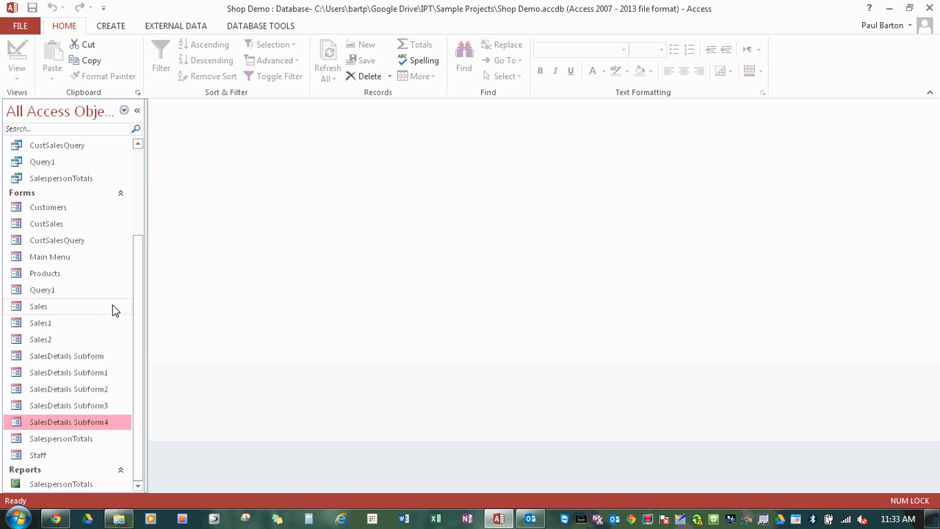
left_click(59, 343)
double_click(59, 342)
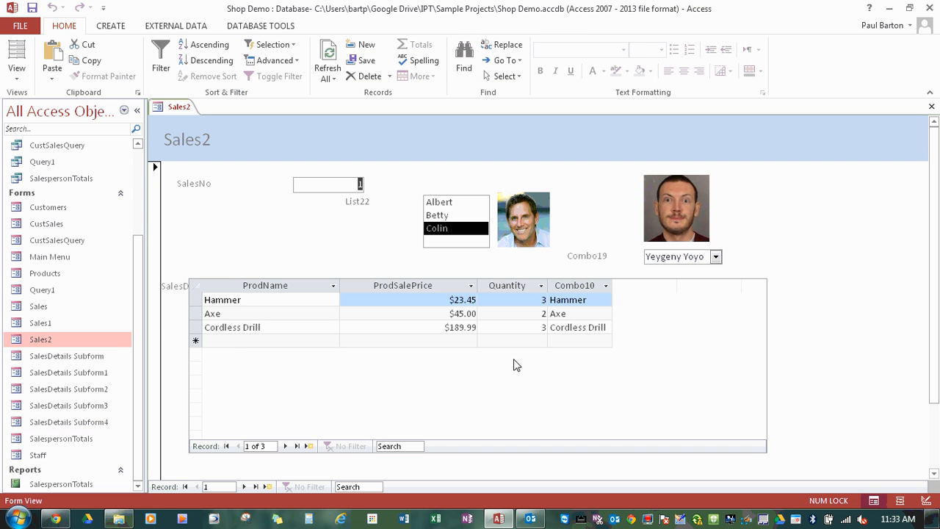
Delete the Cordless Drill record from the sales details subform of the first sale
left_click(594, 301)
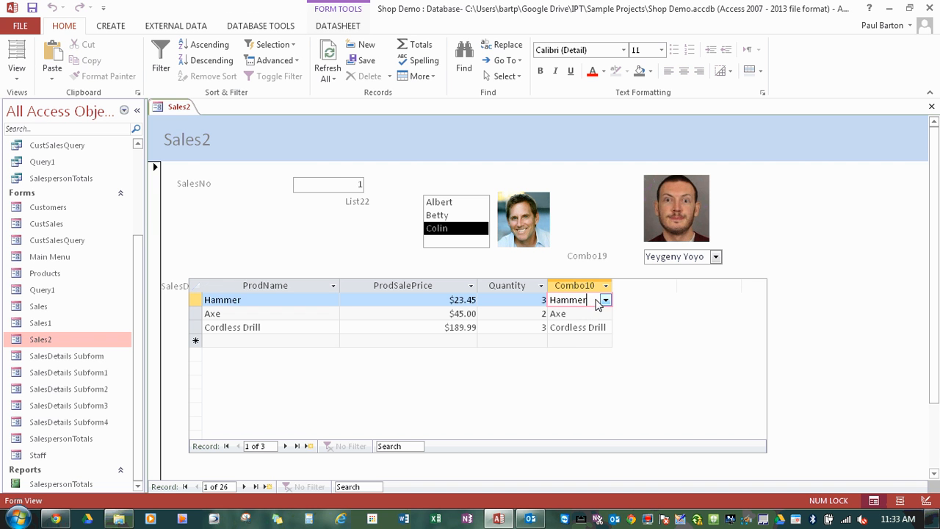
left_click(195, 328)
right_click(196, 330)
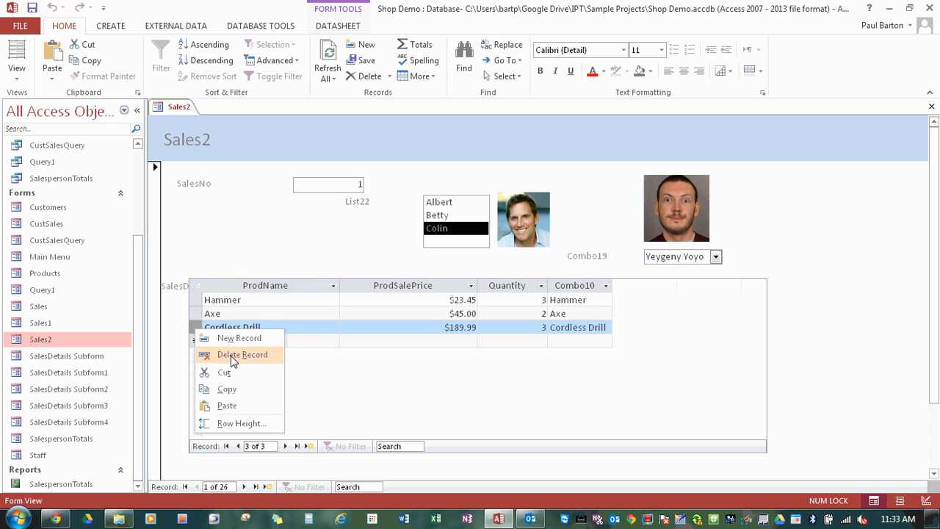
left_click(220, 355)
left_click(449, 306)
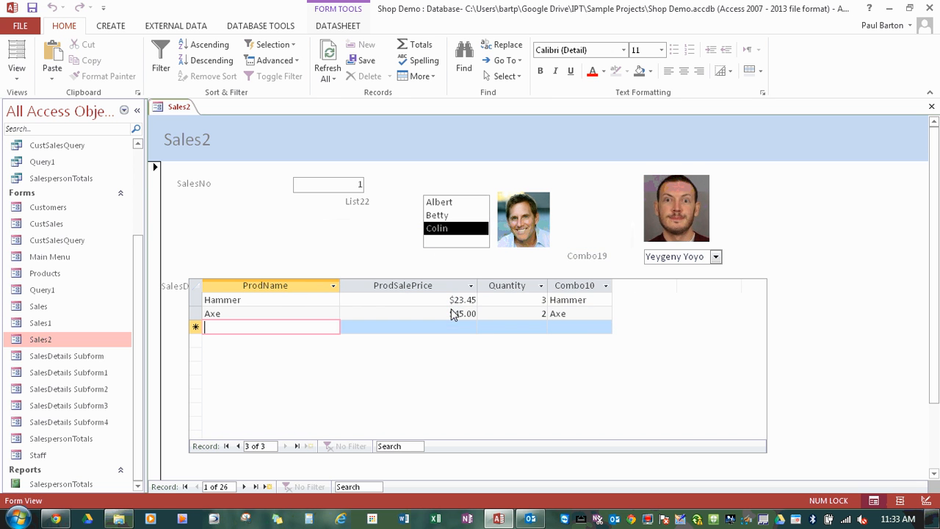
Test the combo box in the first subform row by switching the product to Cordless Drill and back to Hammer
left_click(599, 303)
left_click(604, 300)
left_click(593, 326)
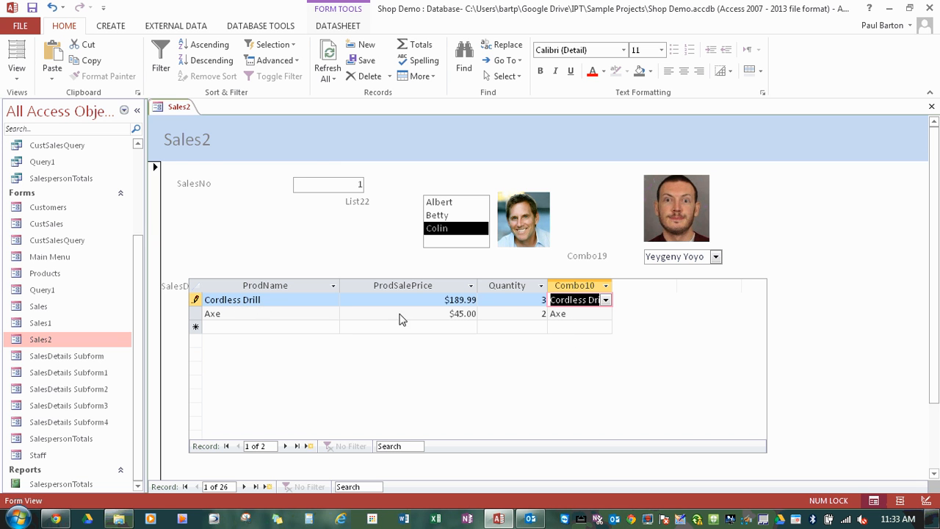
left_click(606, 301)
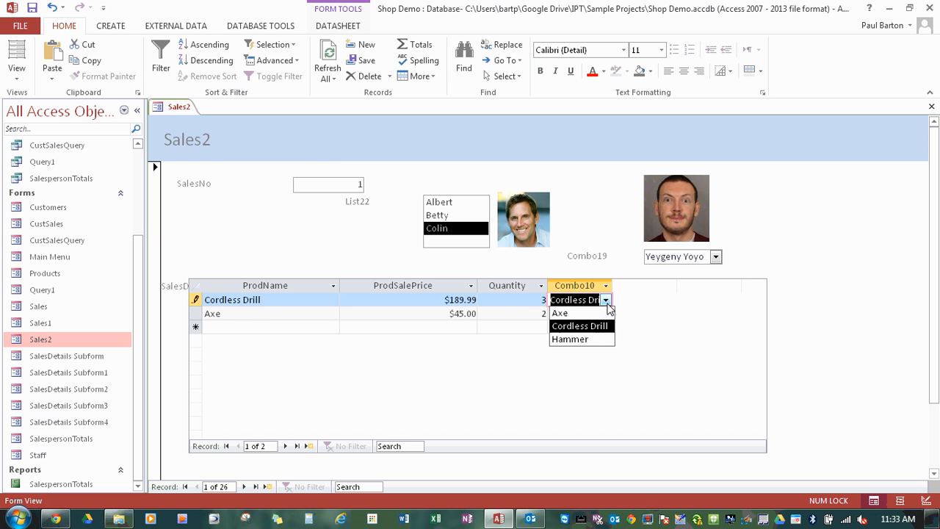
left_click(597, 339)
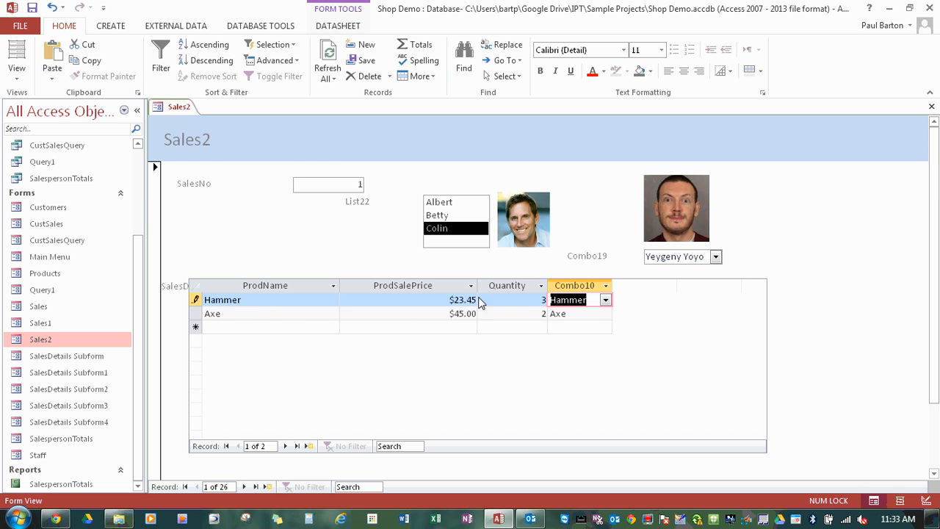
Hide the ProdName column in the sales details subform
left_click(259, 285)
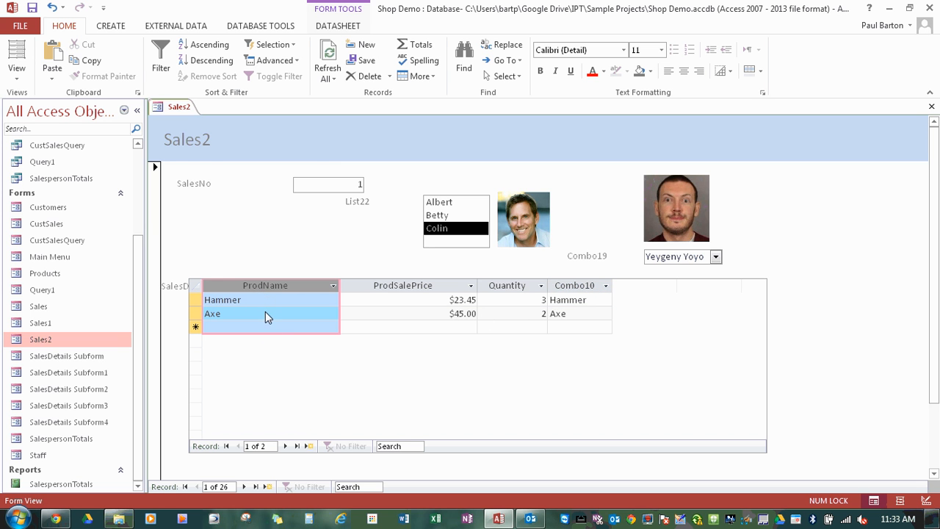
right_click(285, 285)
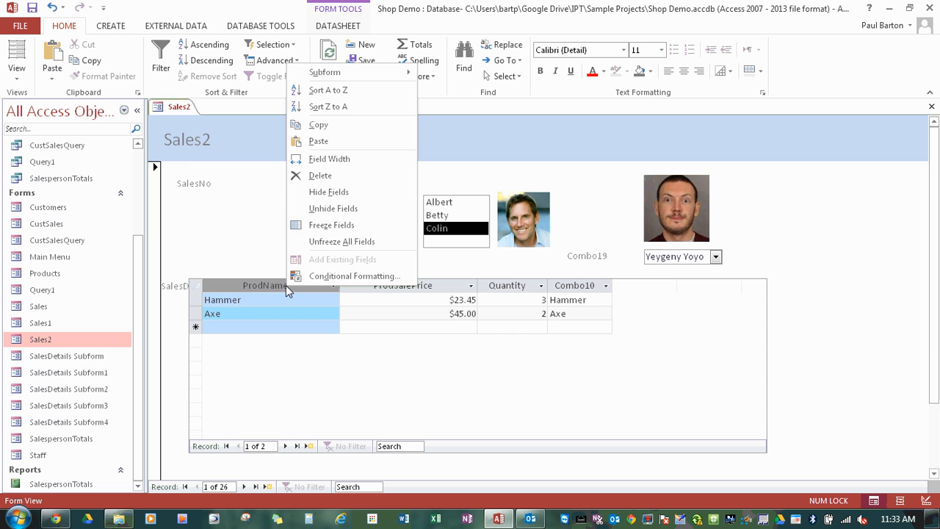
left_click(312, 194)
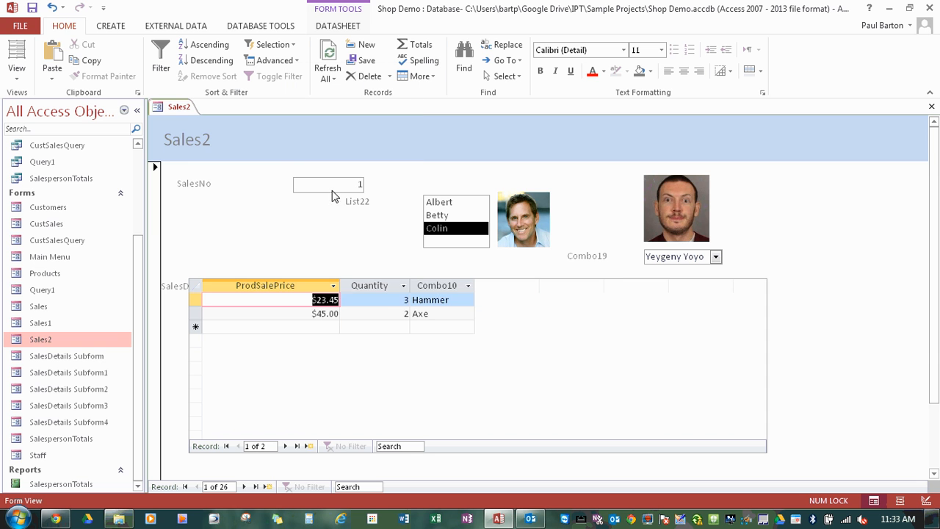
Move the Combo10 column in front of ProdSalePrice so it is the subform's first column
left_click(439, 287)
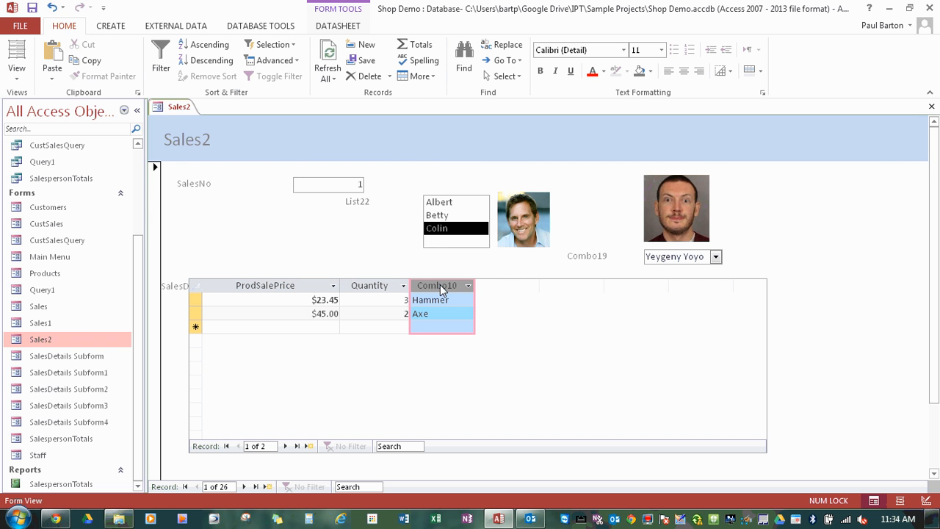
left_click(440, 285)
left_click_drag(440, 285, 250, 287)
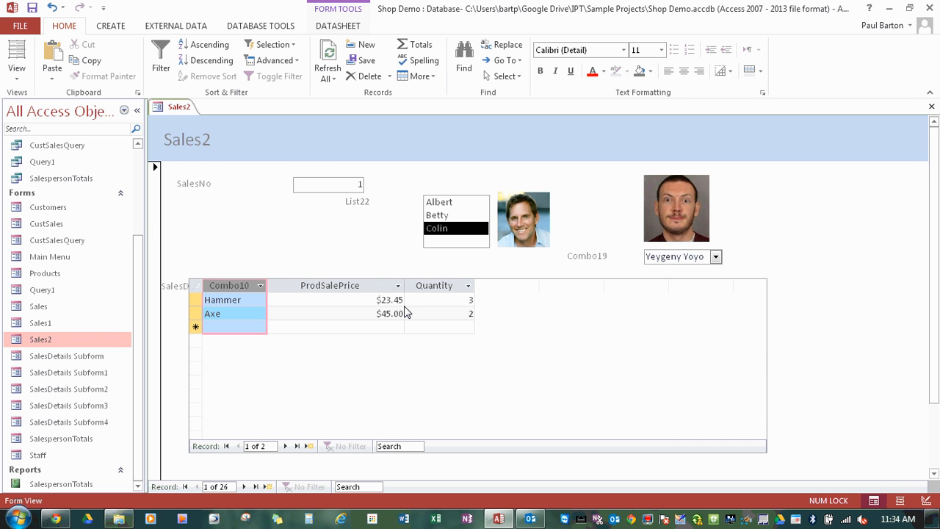
right_click(227, 287)
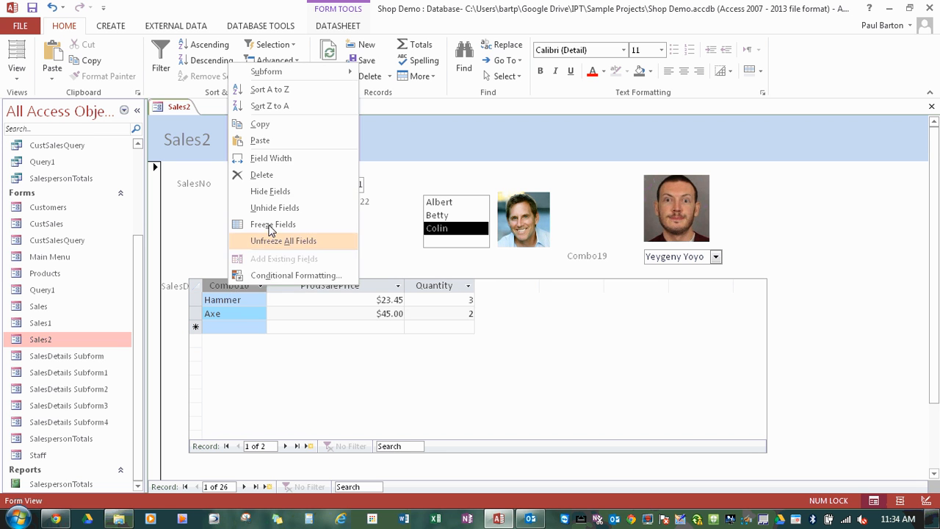
left_click(223, 295)
right_click(232, 285)
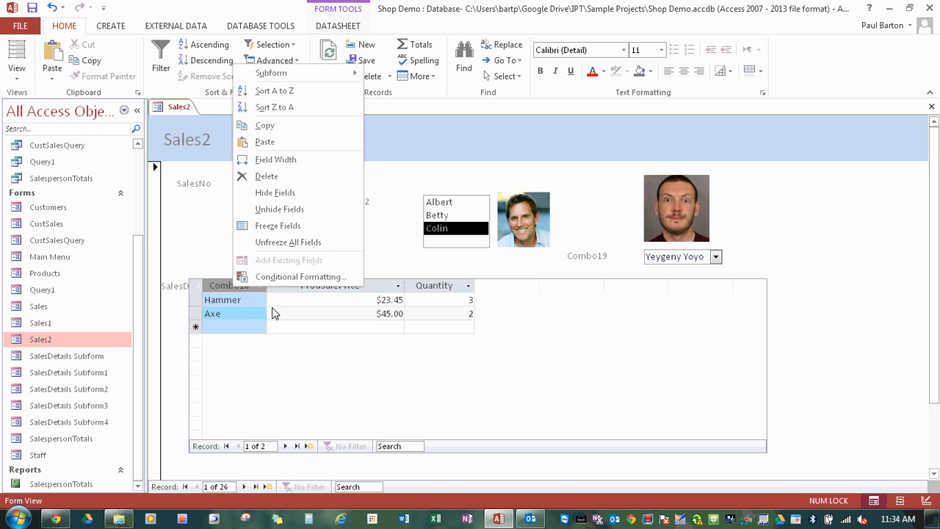
left_click(232, 295)
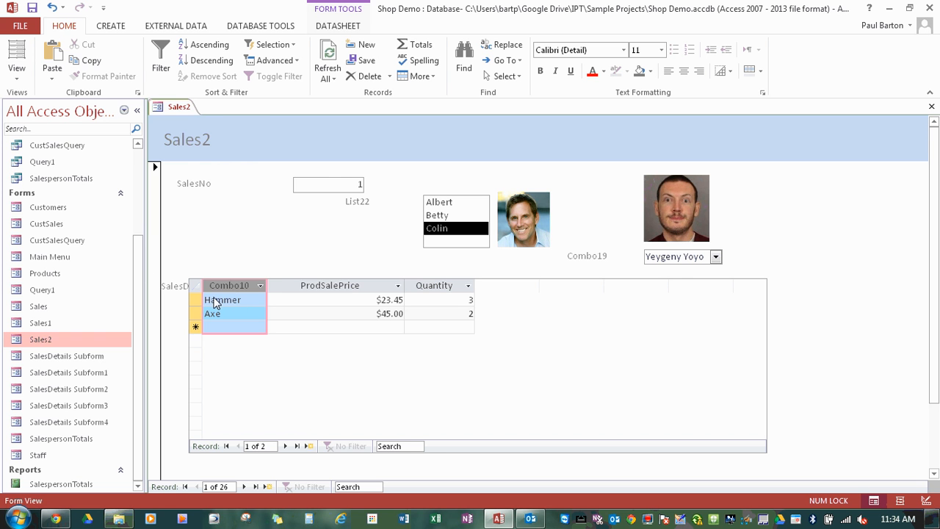
right_click(215, 298)
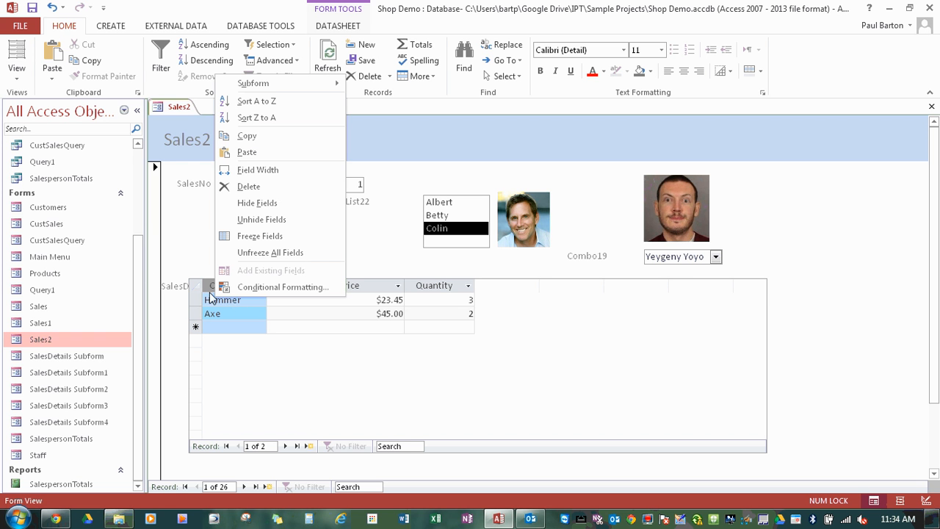
left_click(208, 288)
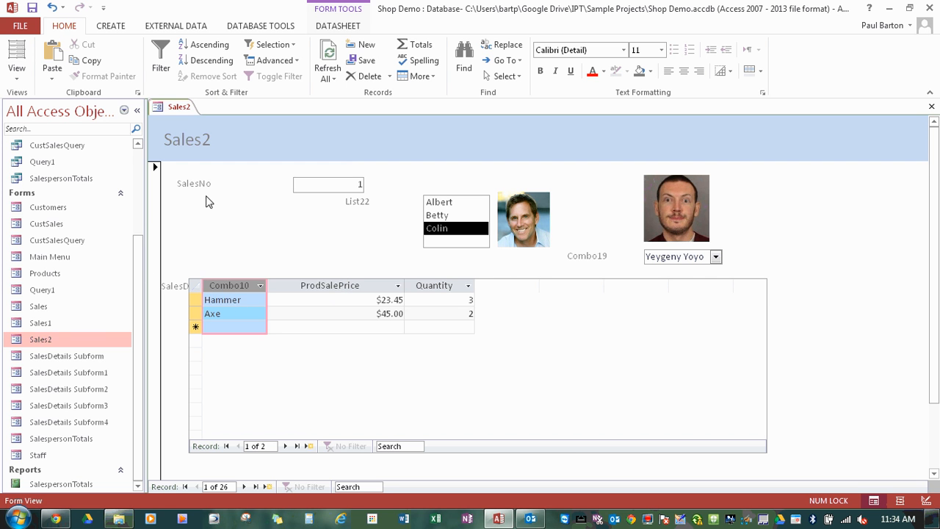
Close the Sales2 form, saving the subform's changed column layout
right_click(183, 106)
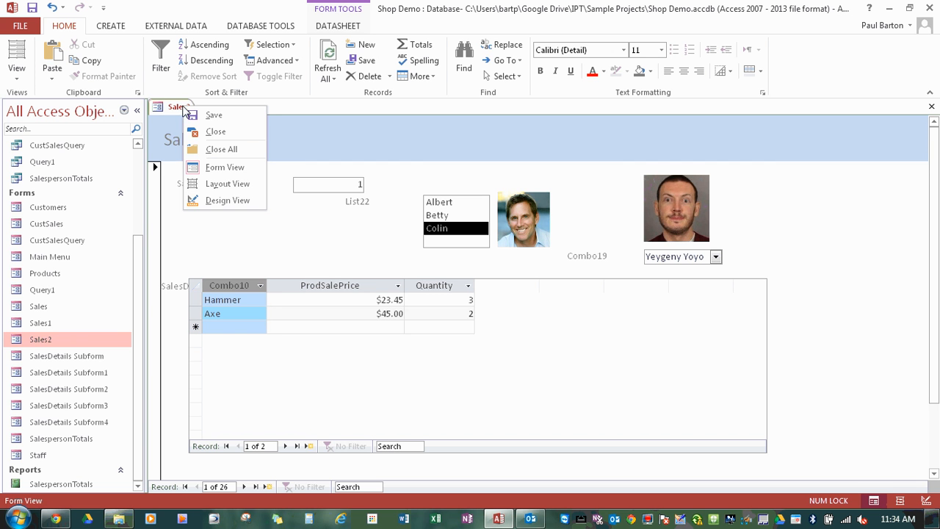
left_click(222, 130)
left_click(419, 298)
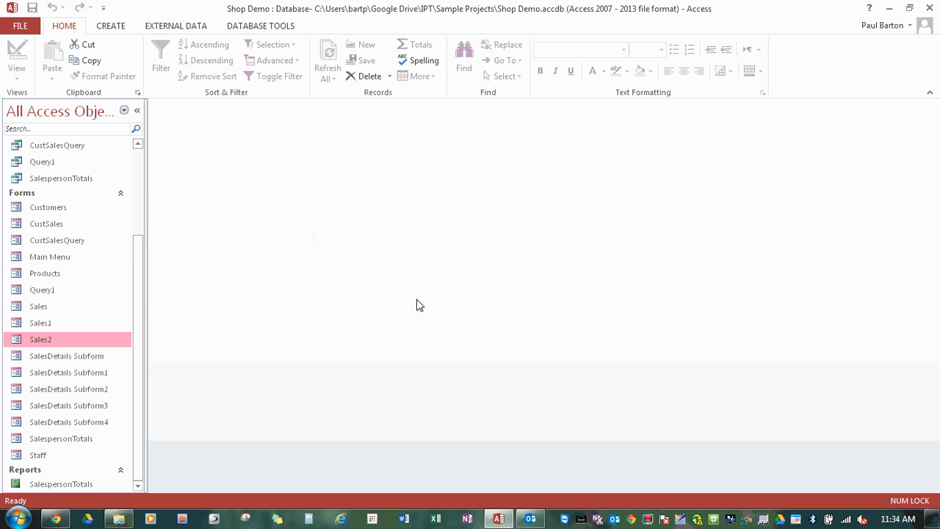
Open the SalesDetails Subform4 form and switch it to Design View
double_click(88, 421)
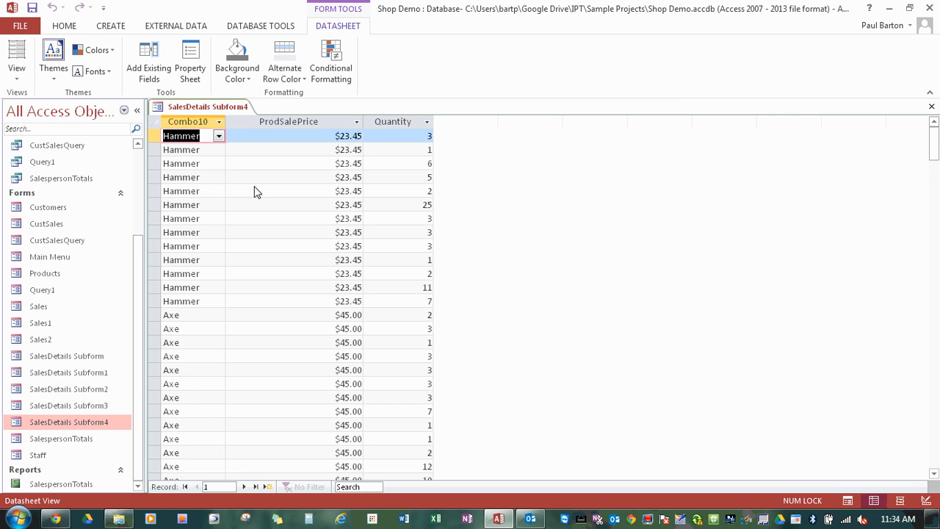
right_click(196, 126)
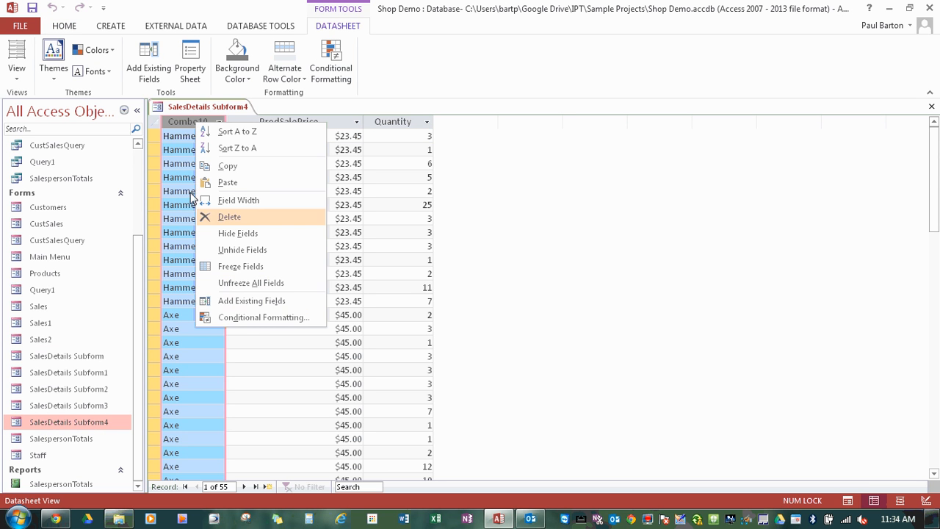
key("Escape")
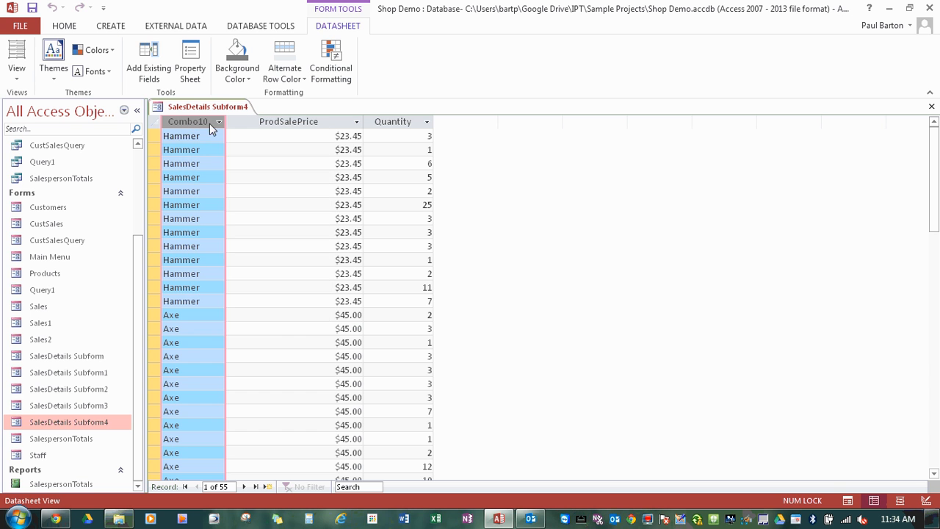
left_click(16, 68)
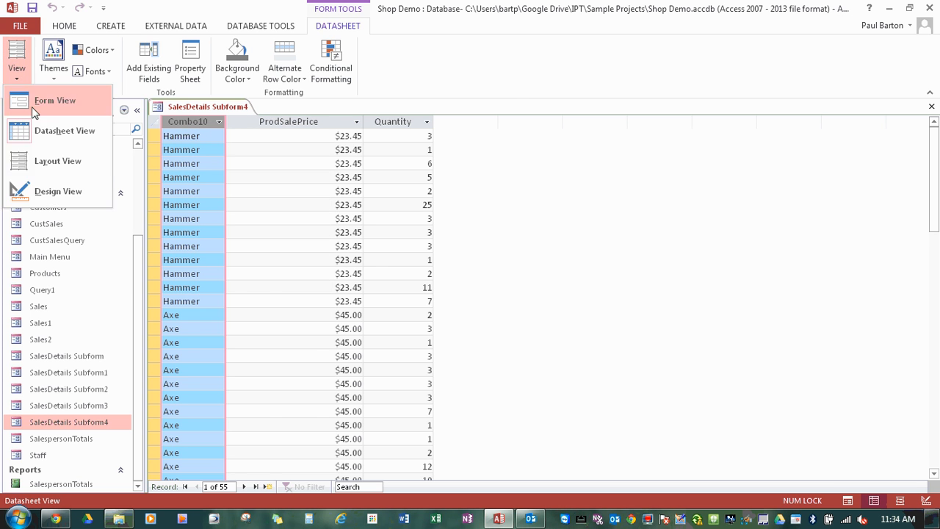
left_click(58, 190)
Change the caption of the combo box's label from Combo10 to Product
left_click(456, 253)
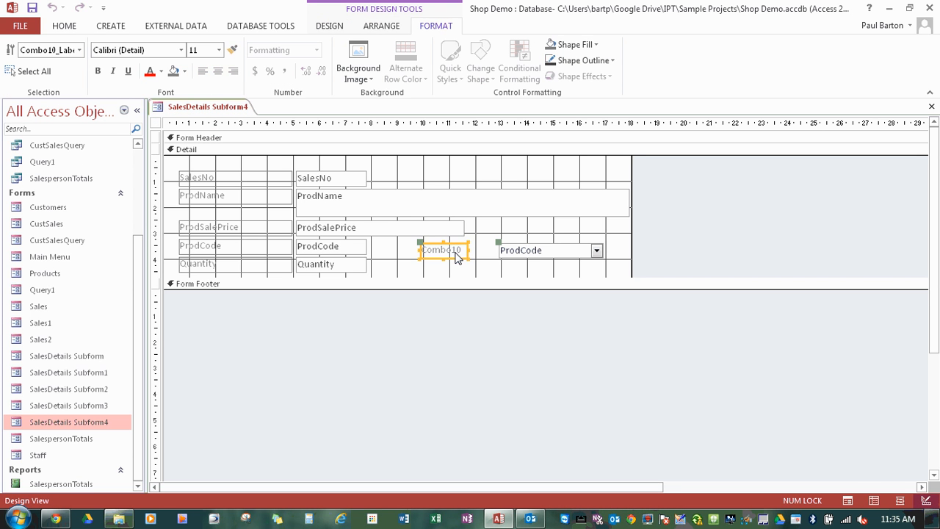
left_click_drag(463, 255, 412, 256)
type("Product")
left_click(461, 274)
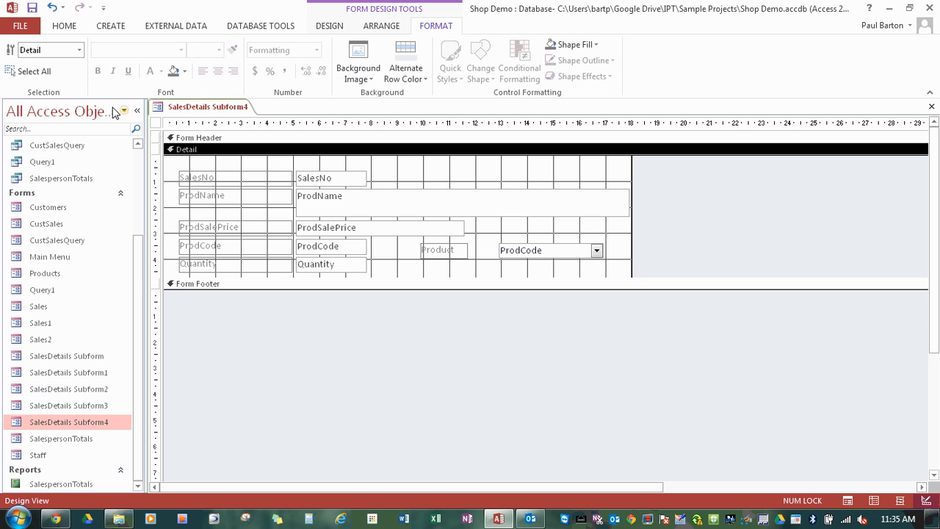
Close SalesDetails Subform4, saving its design changes, and reopen the Sales2 form
right_click(196, 110)
left_click(241, 156)
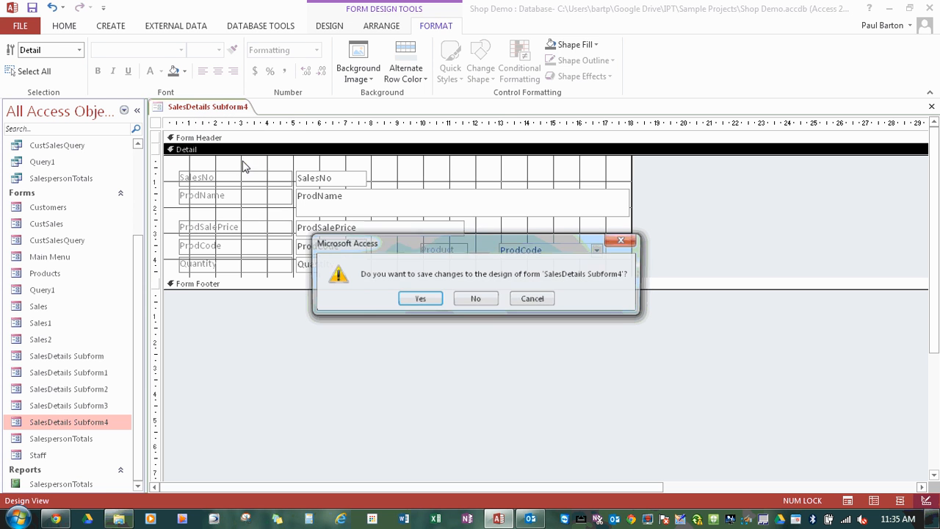
left_click(428, 303)
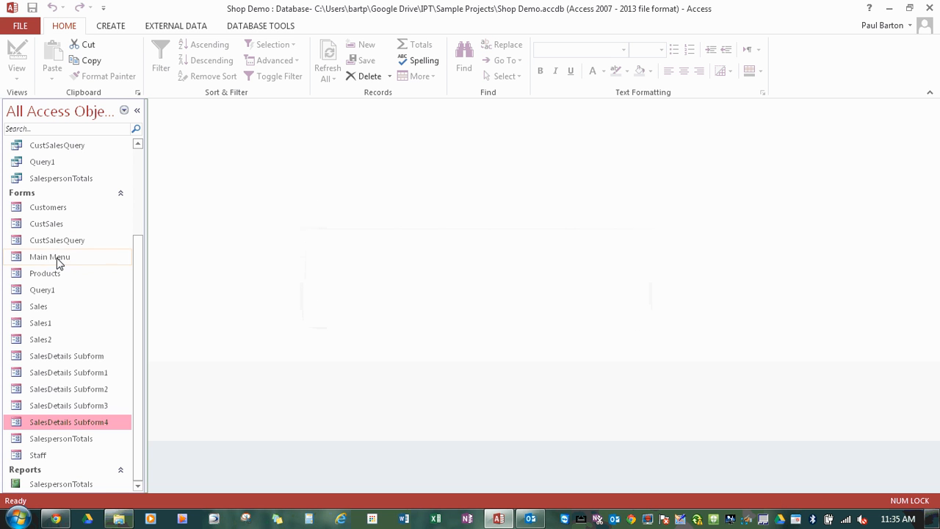
double_click(52, 338)
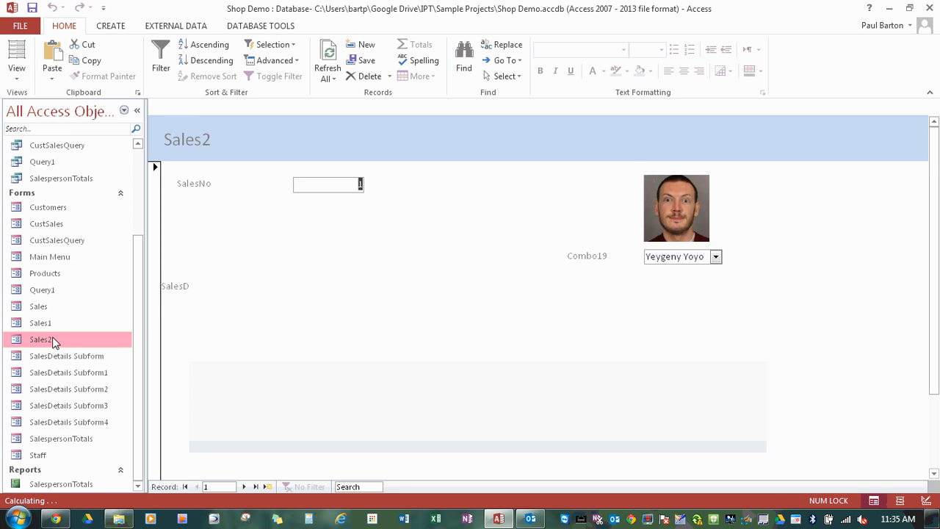